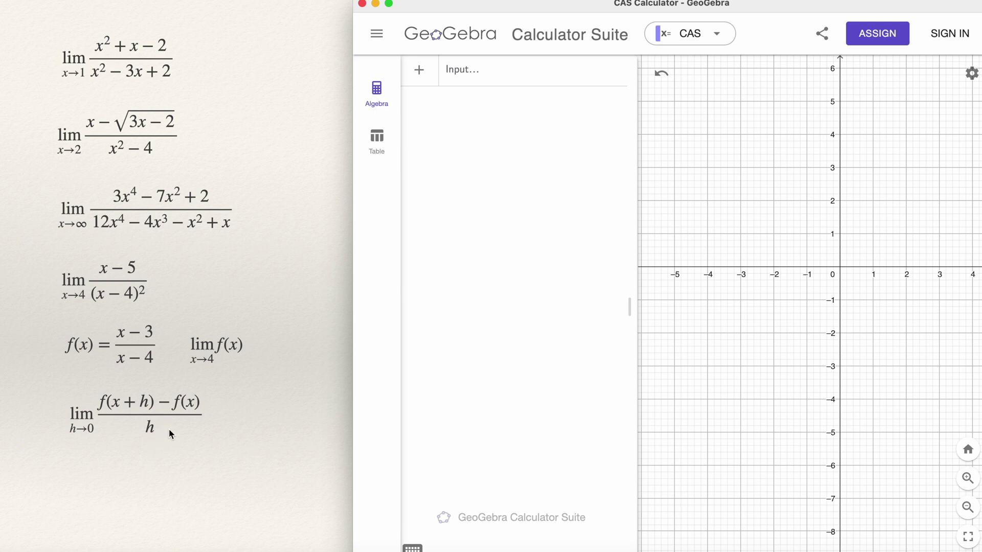
# Step: Insert the Limit command with the Expression and Value arguments in the first empty algebra row
pyautogui.click(448, 70)
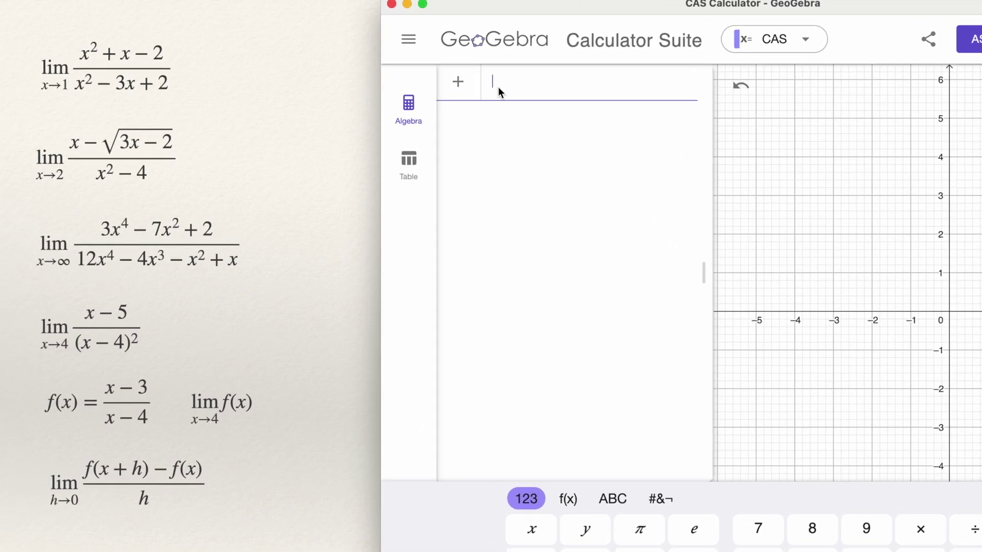
pyautogui.write('Limi')
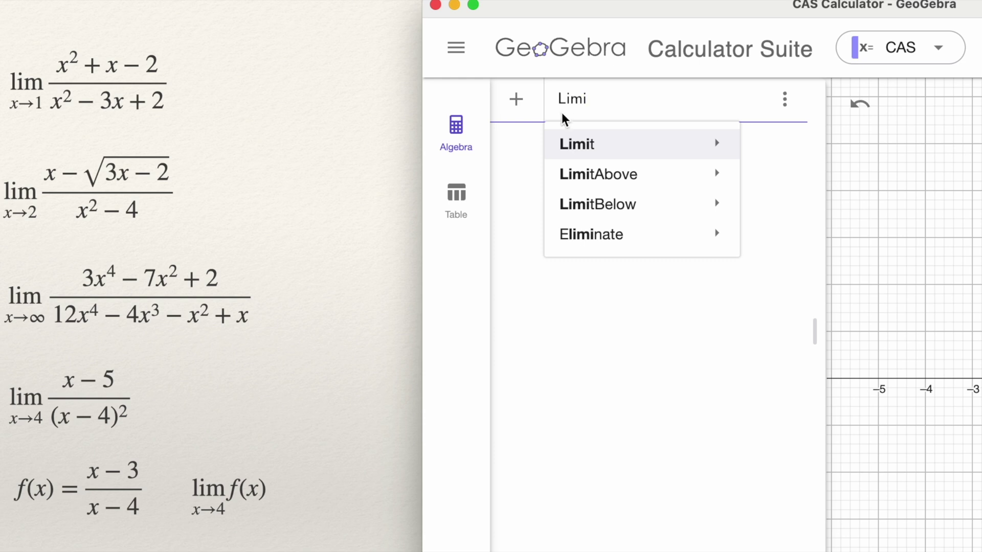
pyautogui.moveTo(587, 153)
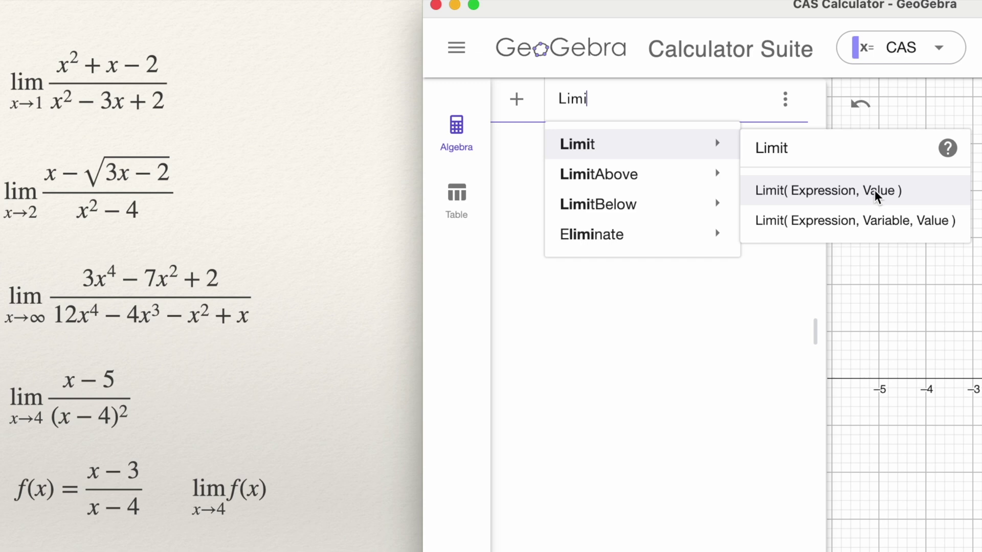
pyautogui.click(817, 192)
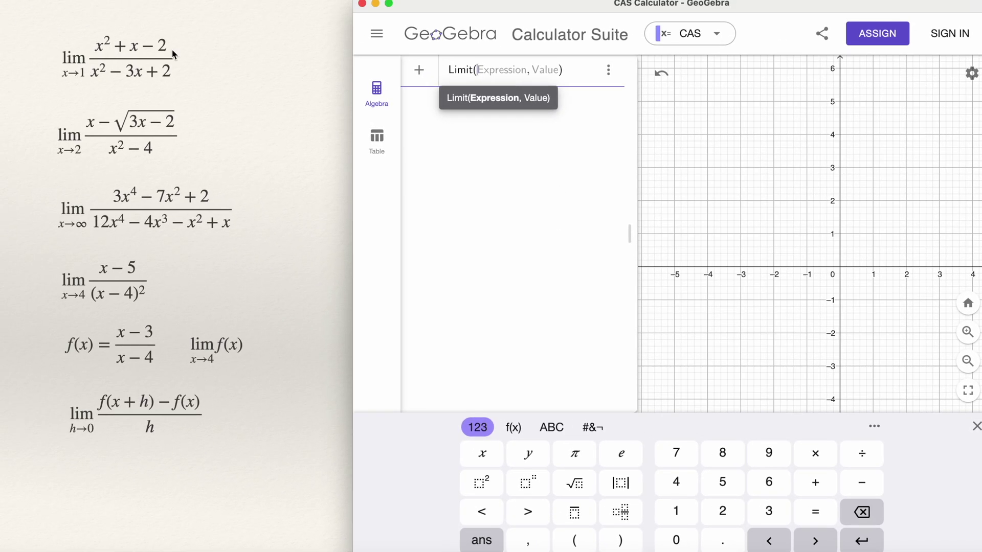
# Step: Enter x^2 + x - 2 in parentheses as the limit's expression and make it the numerator of a fraction
pyautogui.write('(')
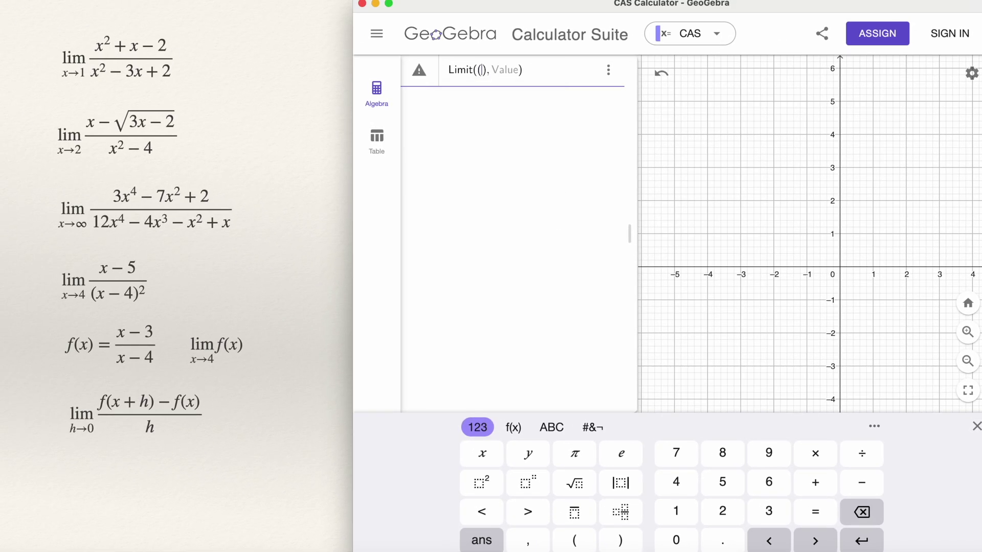
pyautogui.write('x')
pyautogui.write('^2')
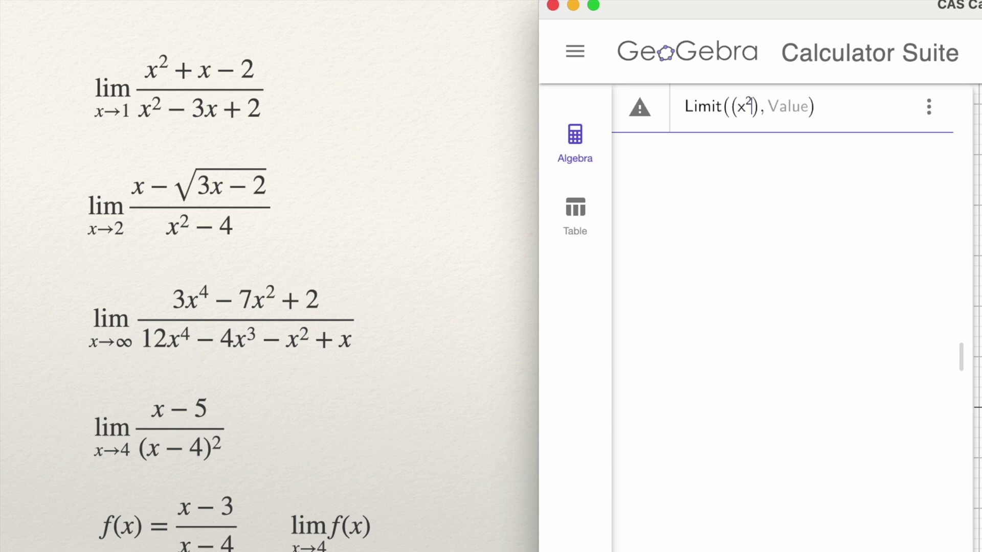
pyautogui.write('+x')
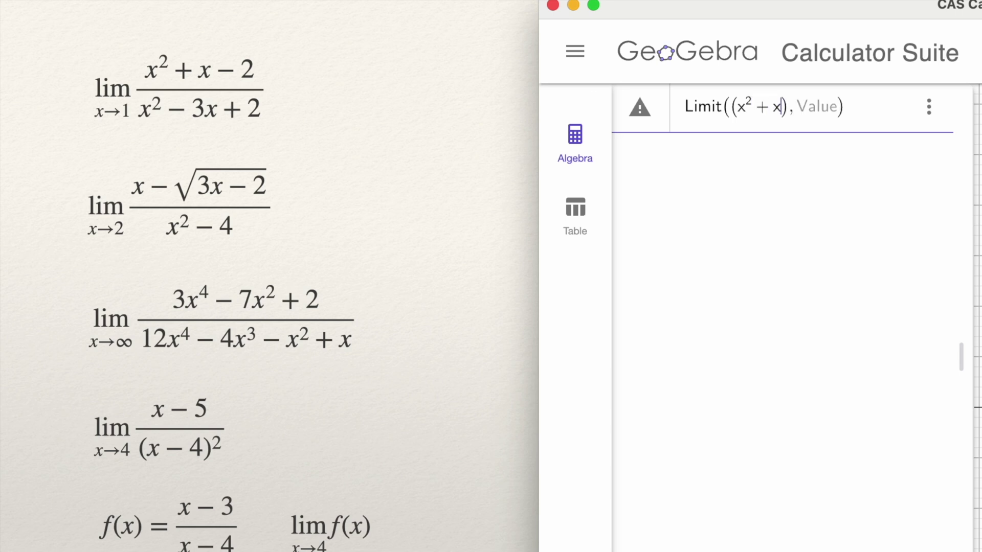
pyautogui.write('-2')
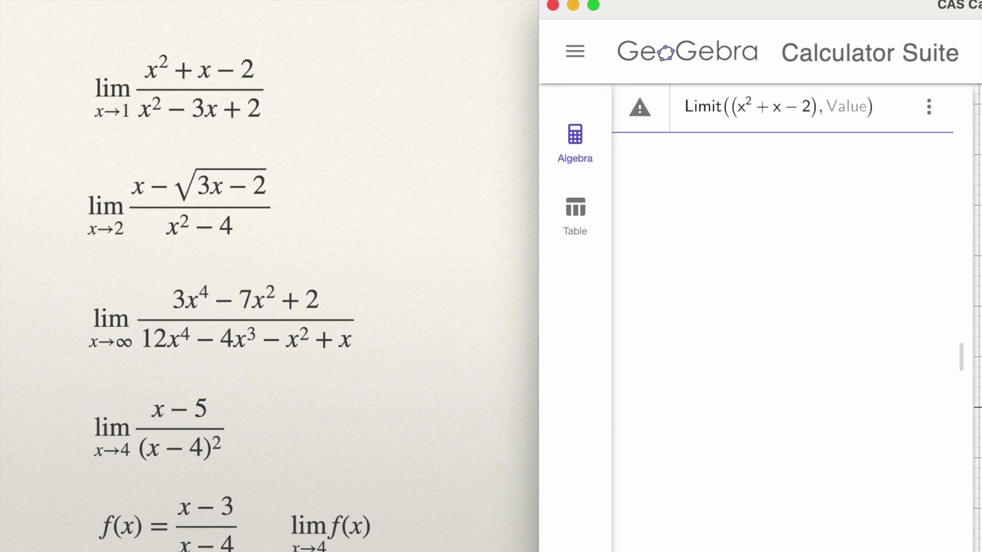
pyautogui.click(817, 105)
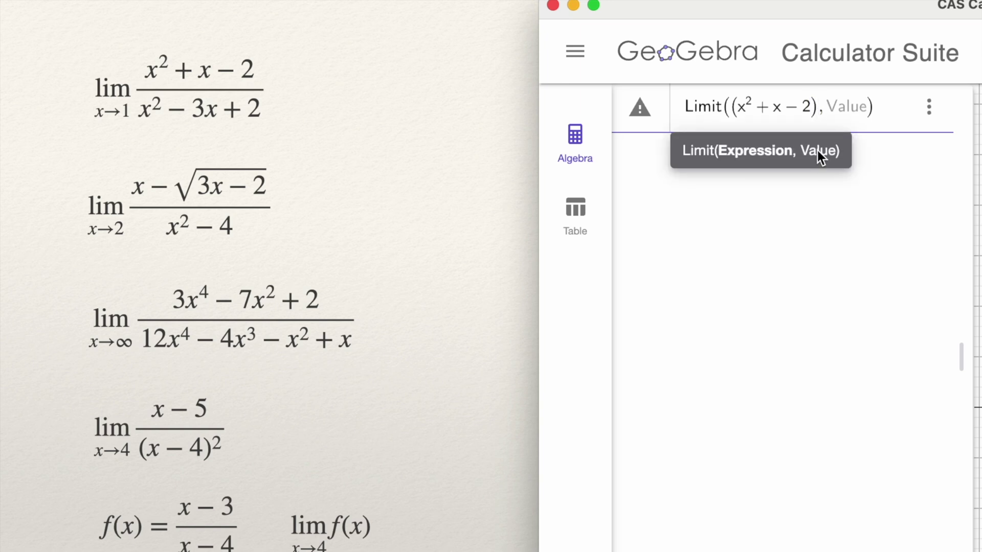
pyautogui.write('/')
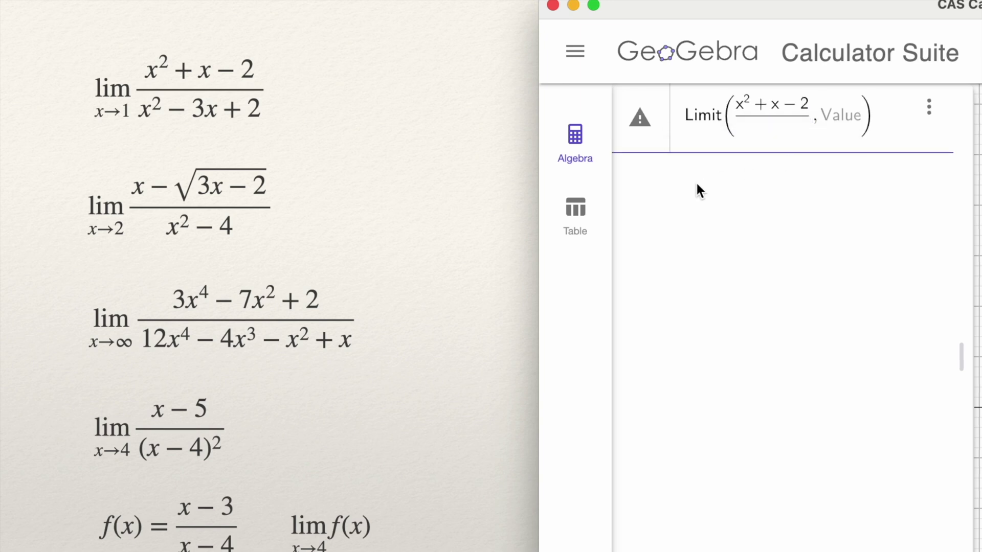
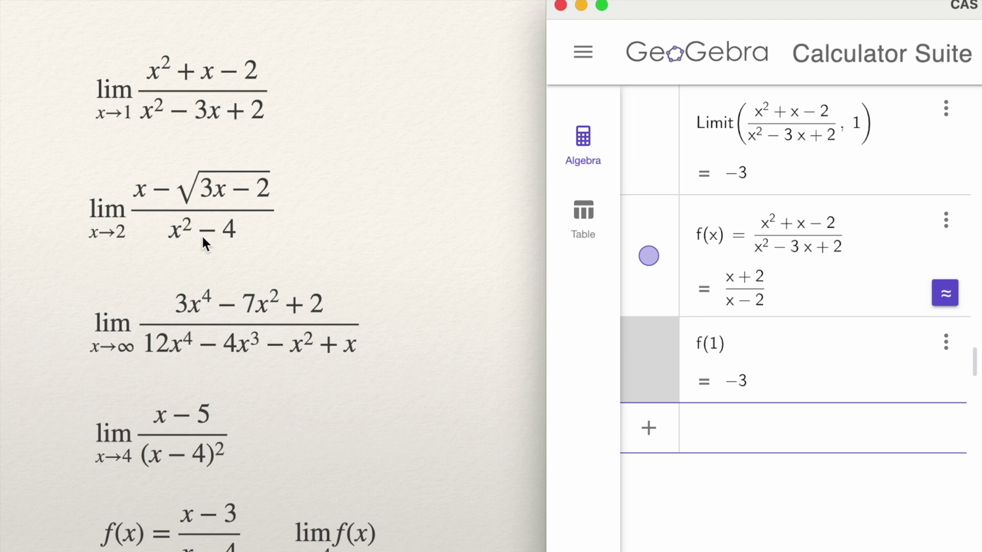
# Step: Start defining g(x) as a fraction with the numerator x - sqrt(3x - 2) in the empty algebra row
pyautogui.write('g(x)')
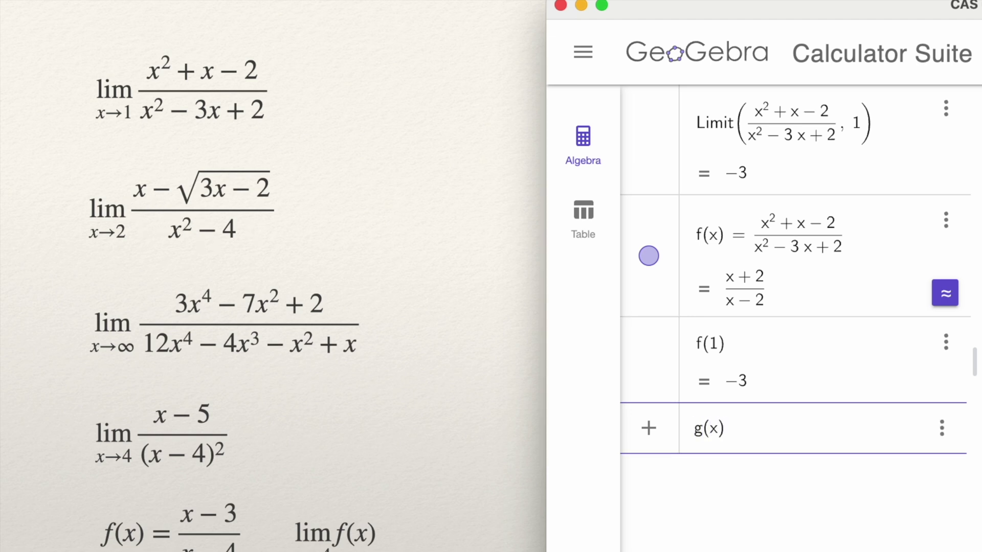
pyautogui.write('=/')
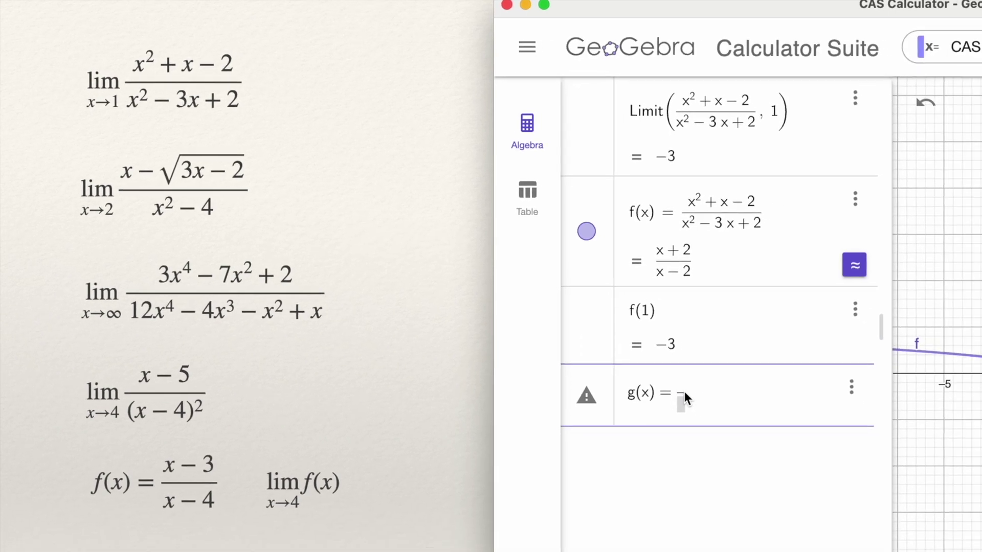
pyautogui.write('x-')
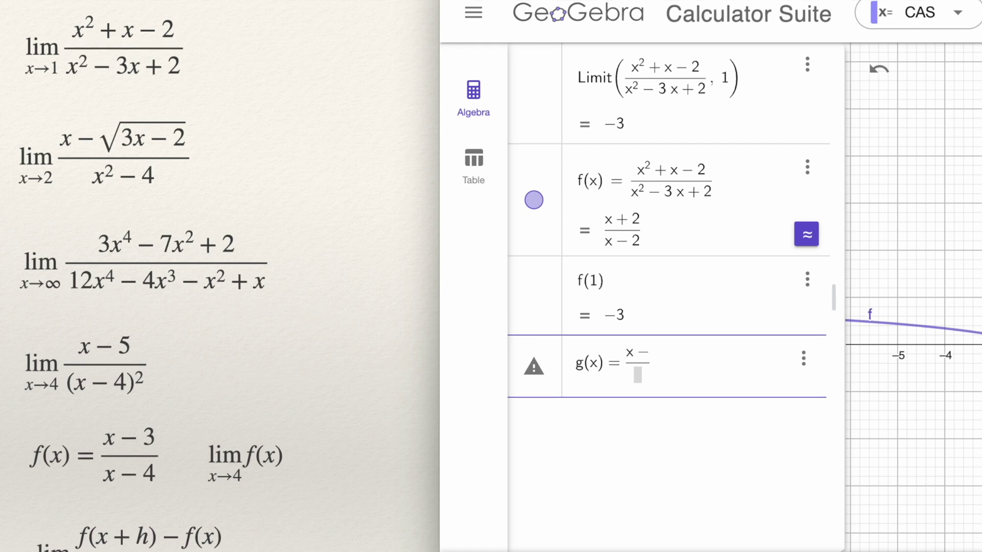
pyautogui.write('sqrt ')
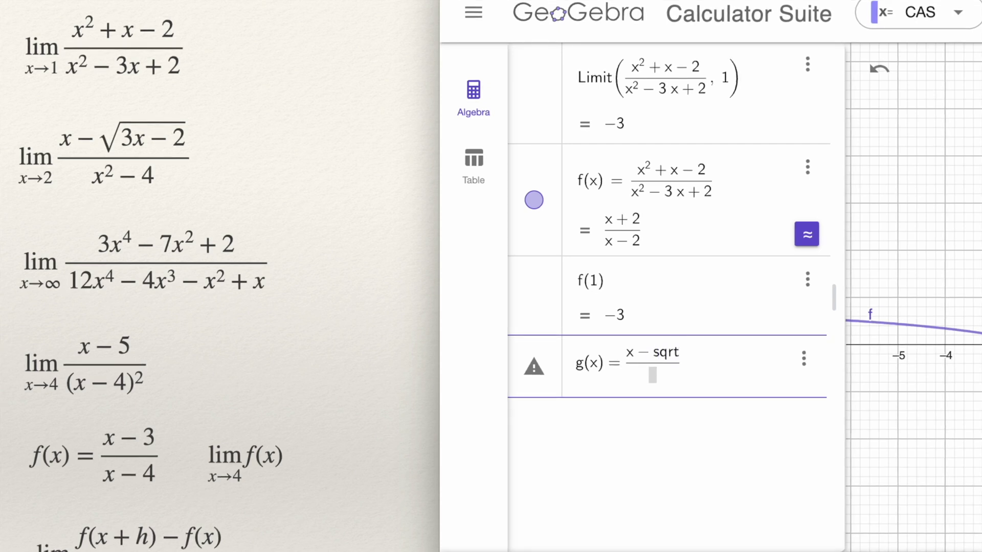
pyautogui.write('(')
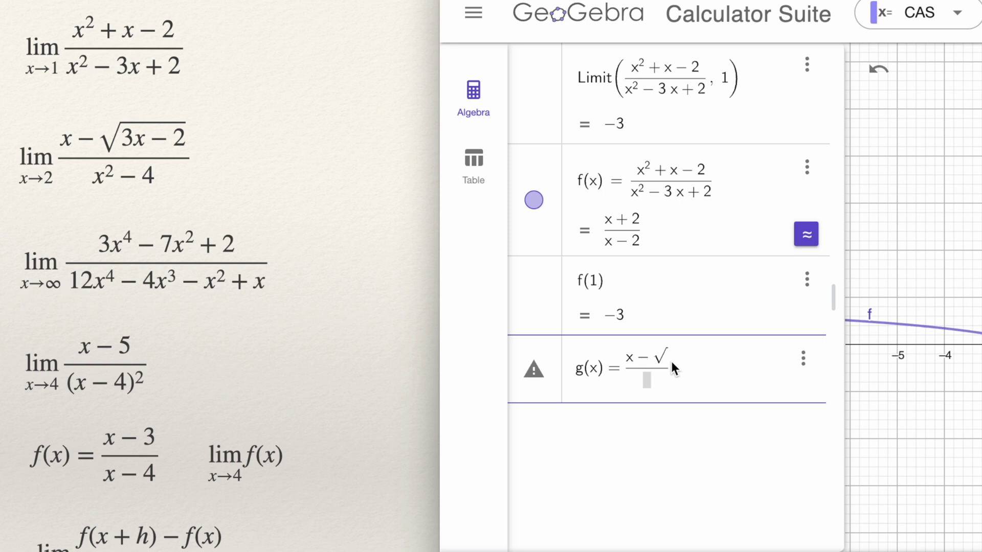
pyautogui.write('3x-')
pyautogui.write('2')
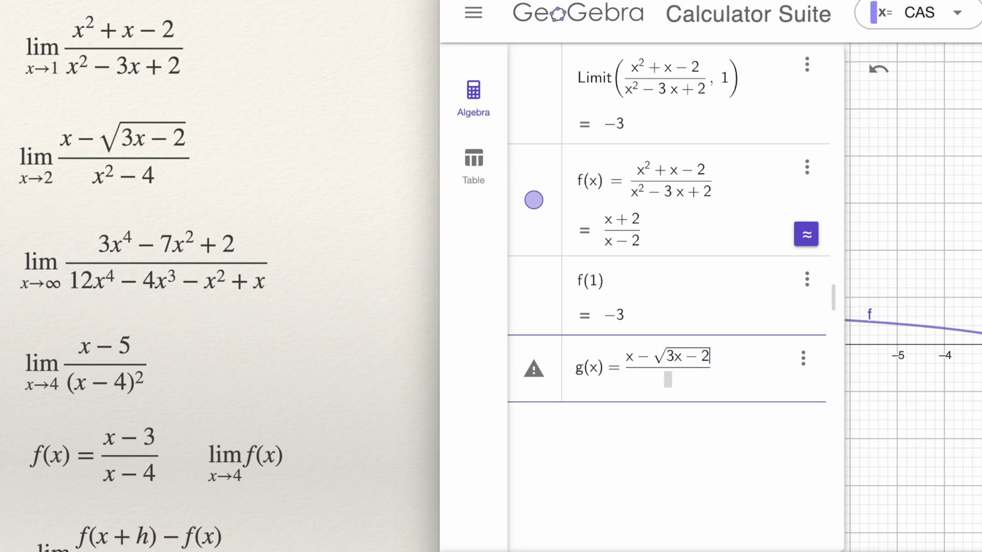
# Step: Fill in x^2 - 4 as the denominator of g(x) and submit the definition
pyautogui.click(668, 379)
pyautogui.write('x^2-')
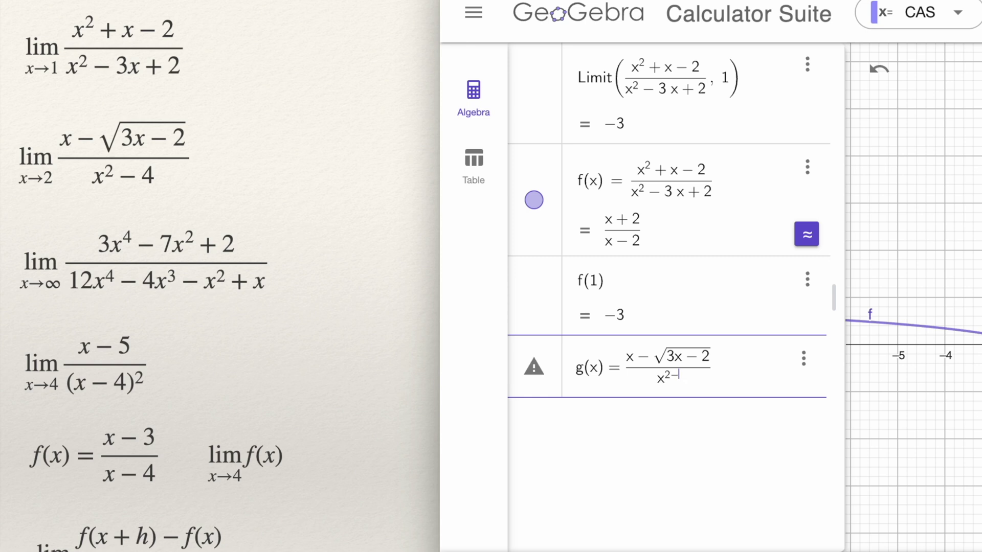
pyautogui.press('BackSpace')
pyautogui.press('Right')
pyautogui.write('-')
pyautogui.write('4')
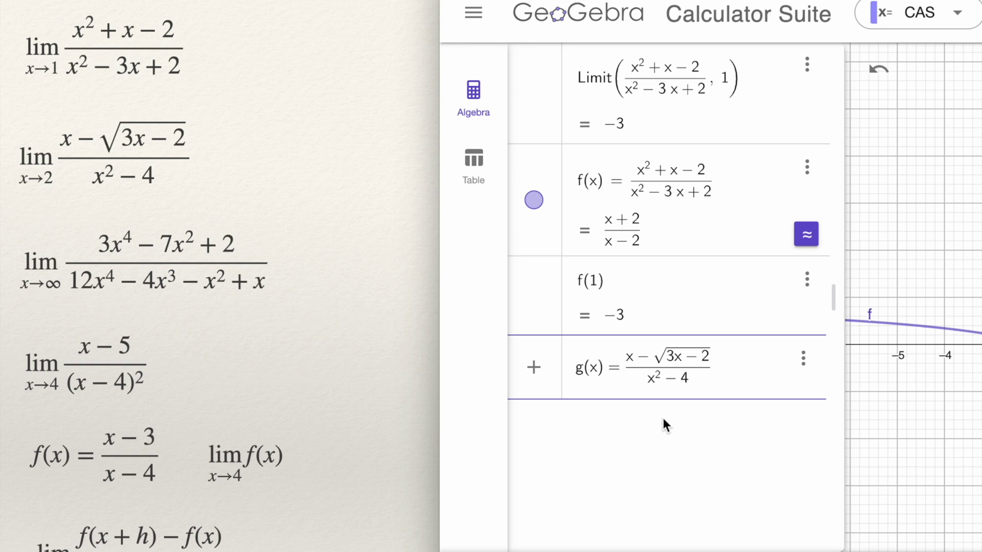
pyautogui.press('Return')
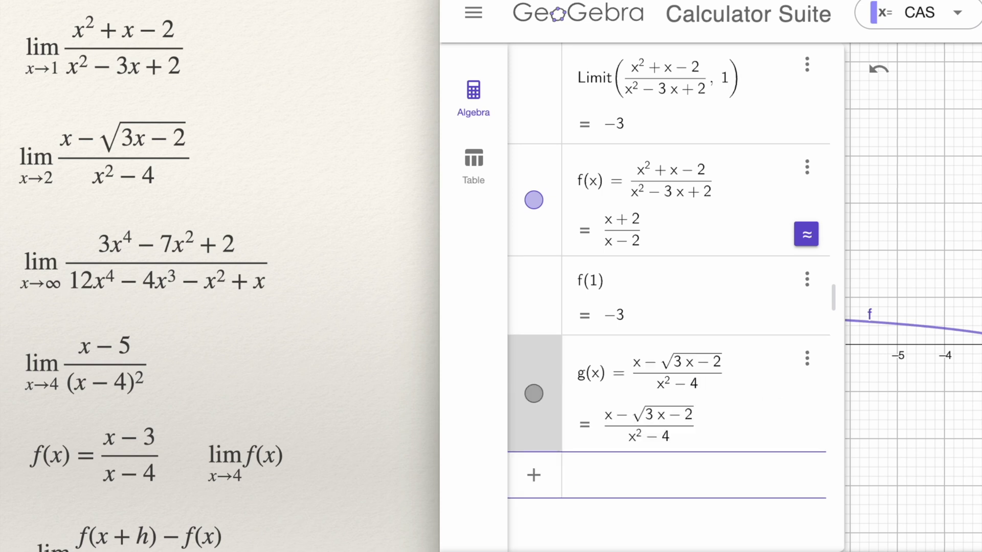
# Step: Evaluate g(1) and g(2) in separate algebra rows
pyautogui.write('g(1)')
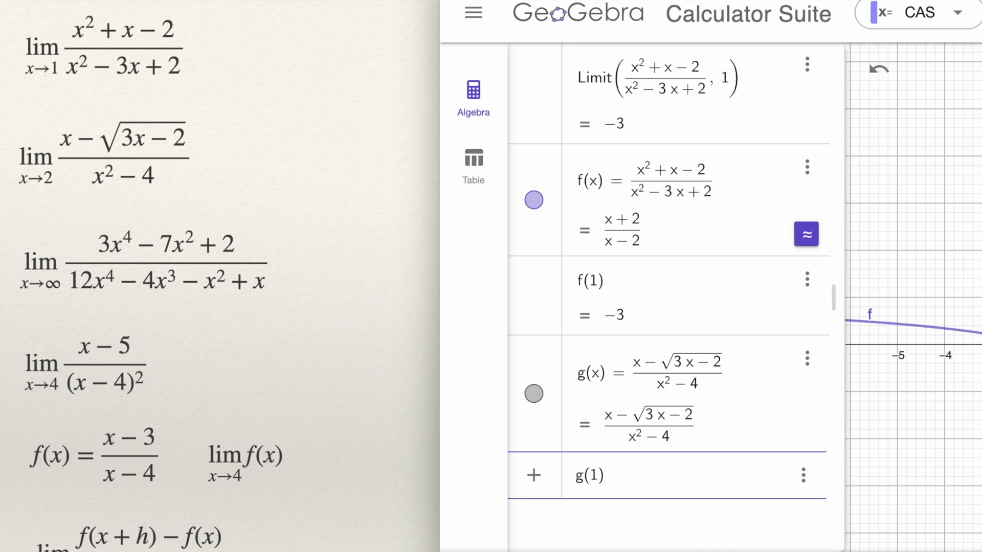
pyautogui.press('Return')
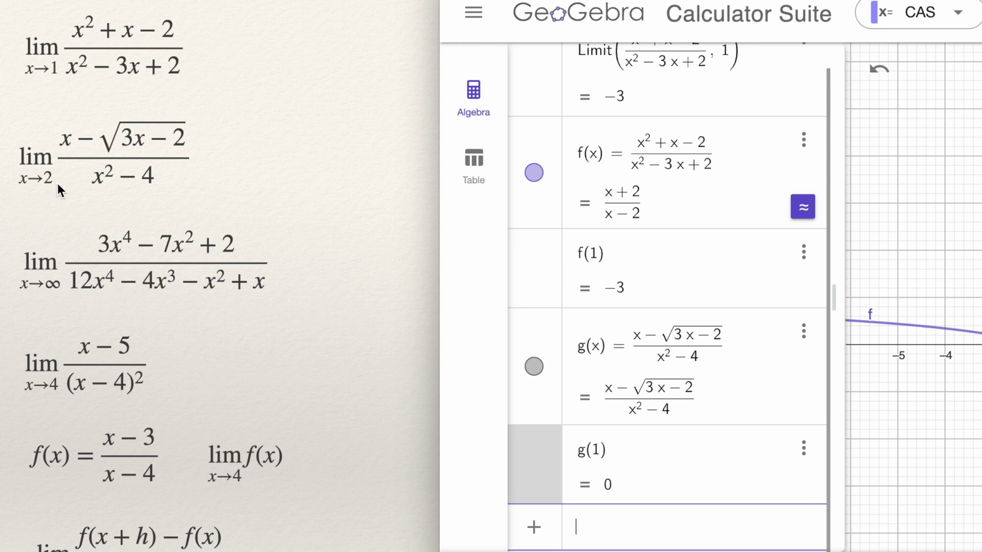
pyautogui.write('g(2')
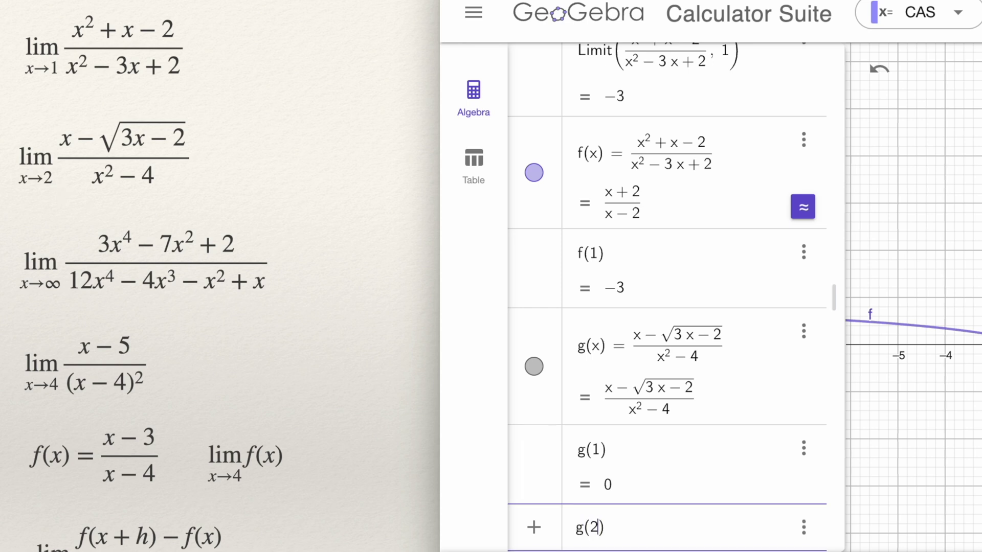
pyautogui.press('Return')
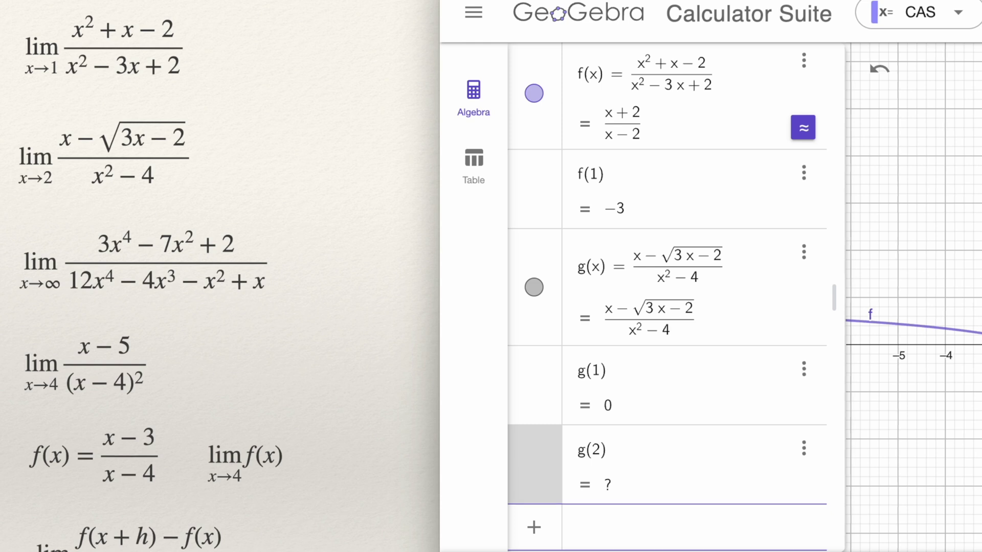
# Step: Compute the limit of g(x) at 2 with Limit(g(x), 2) in a new algebra row
pyautogui.write('L')
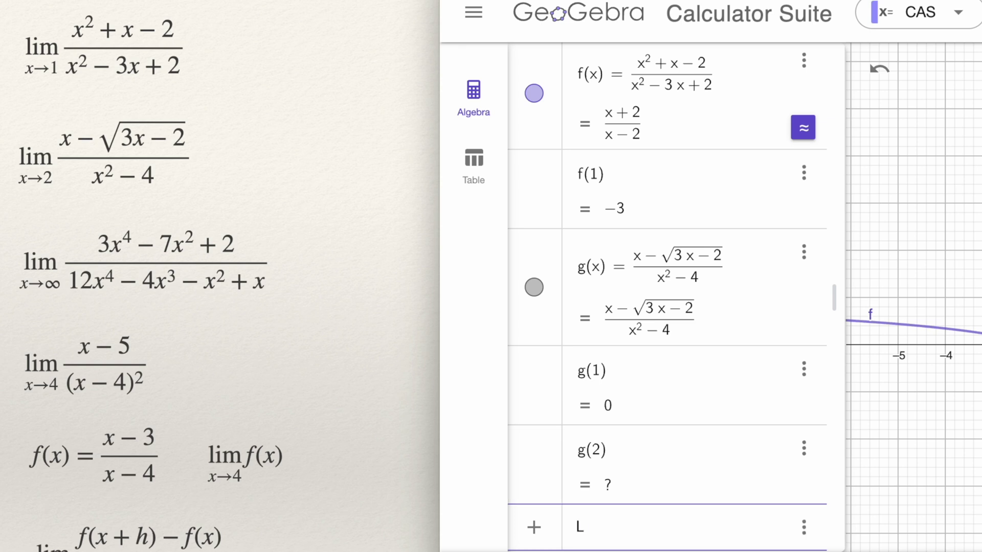
pyautogui.write('imit')
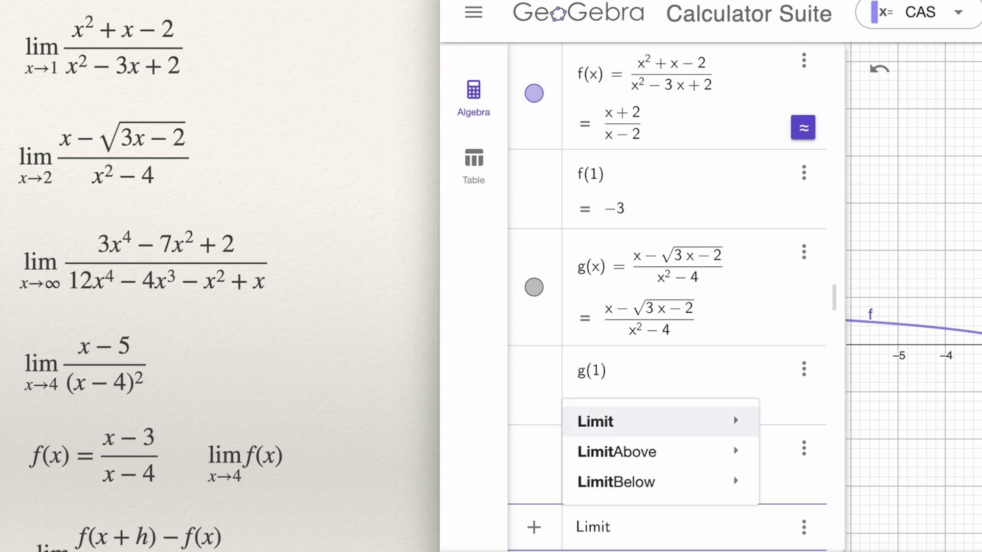
pyautogui.write('(g')
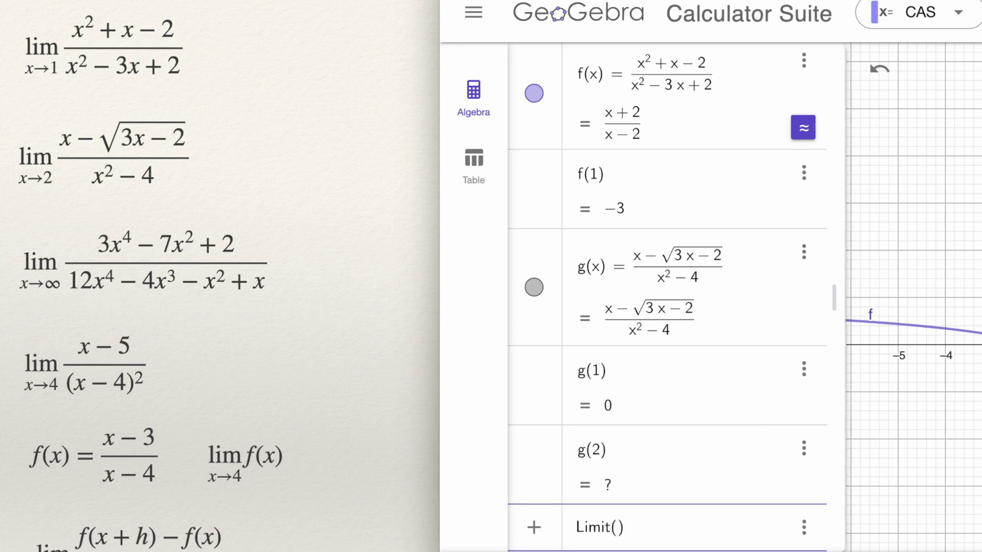
pyautogui.write('(x')
pyautogui.write('),')
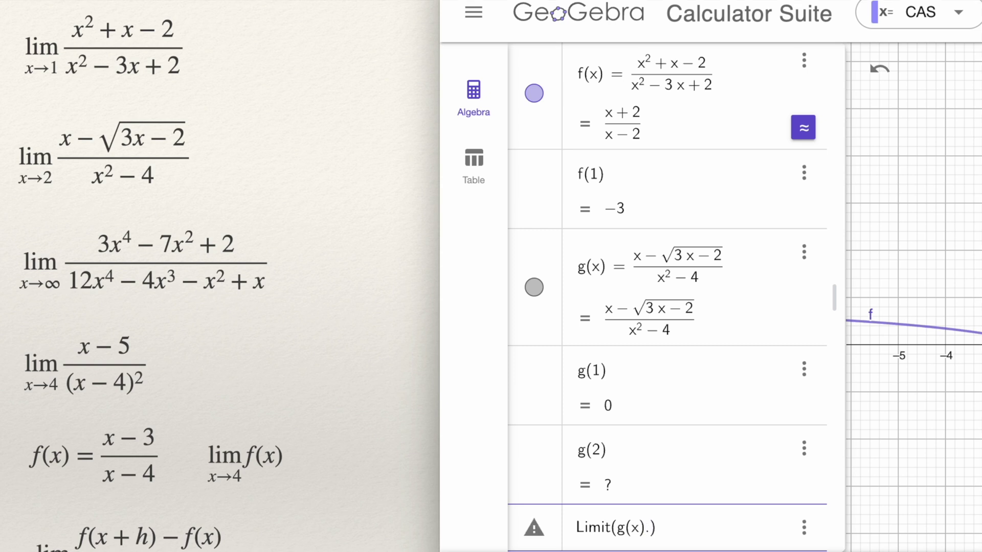
pyautogui.press('BackSpace')
pyautogui.write(',')
pyautogui.write('2')
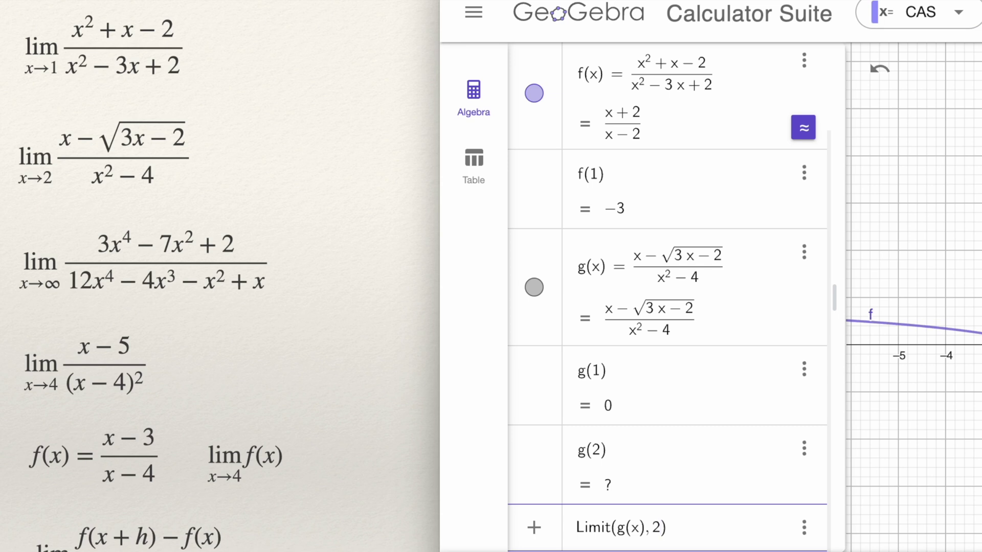
pyautogui.press('Return')
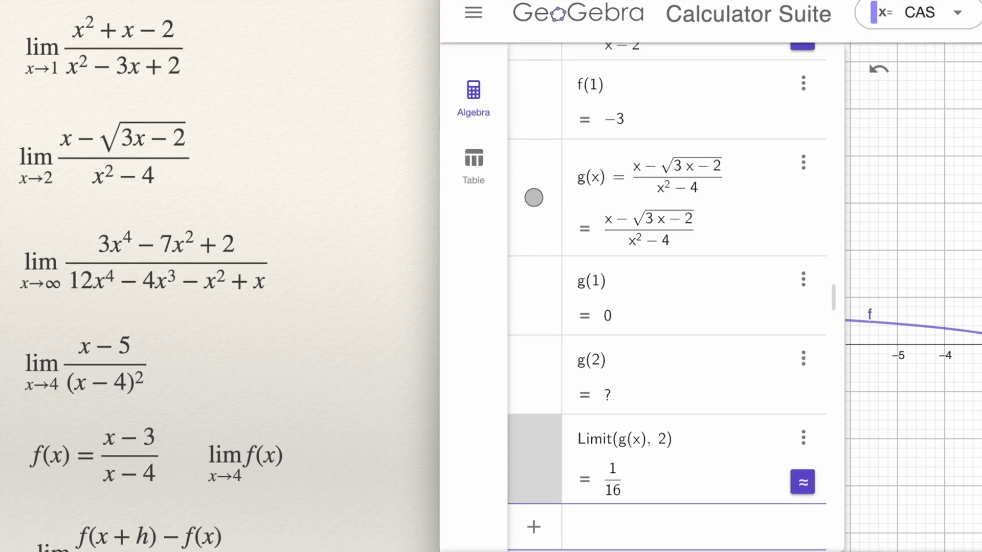
# Step: Switch the result of Limit(g(x), 2) from the exact fraction to a decimal approximation
pyautogui.click(807, 482)
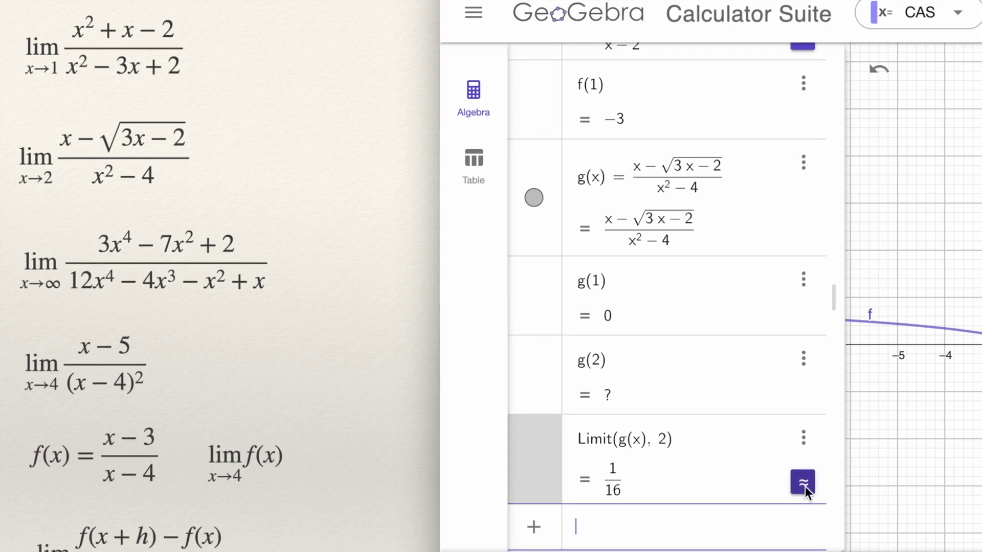
pyautogui.click(805, 486)
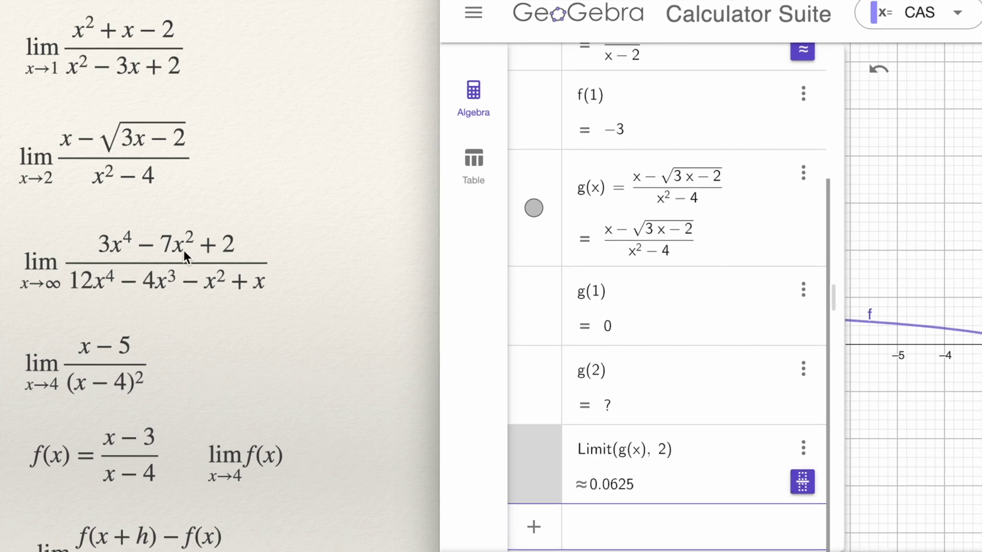
pyautogui.scroll(3, 758, 253)
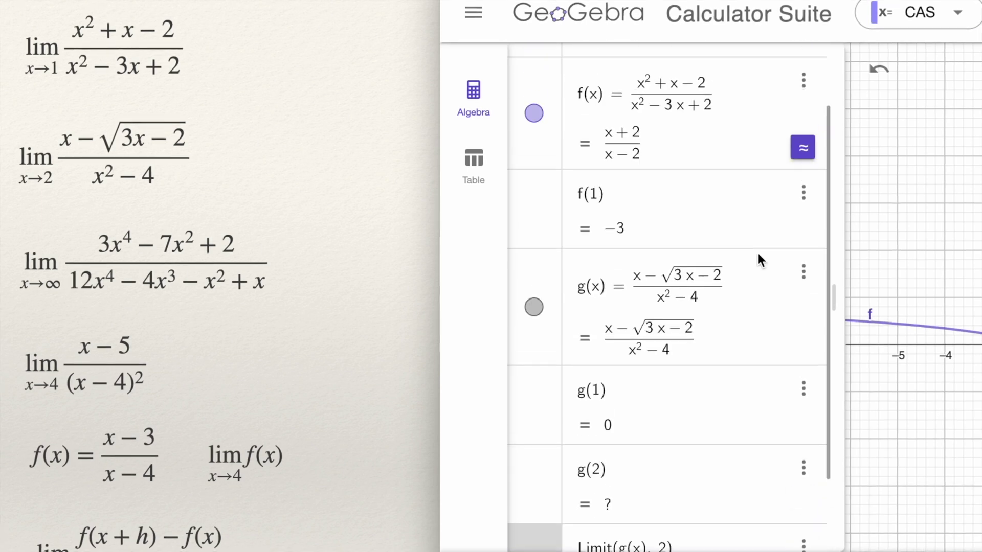
pyautogui.scroll(-3, 758, 255)
pyautogui.scroll(3, 758, 254)
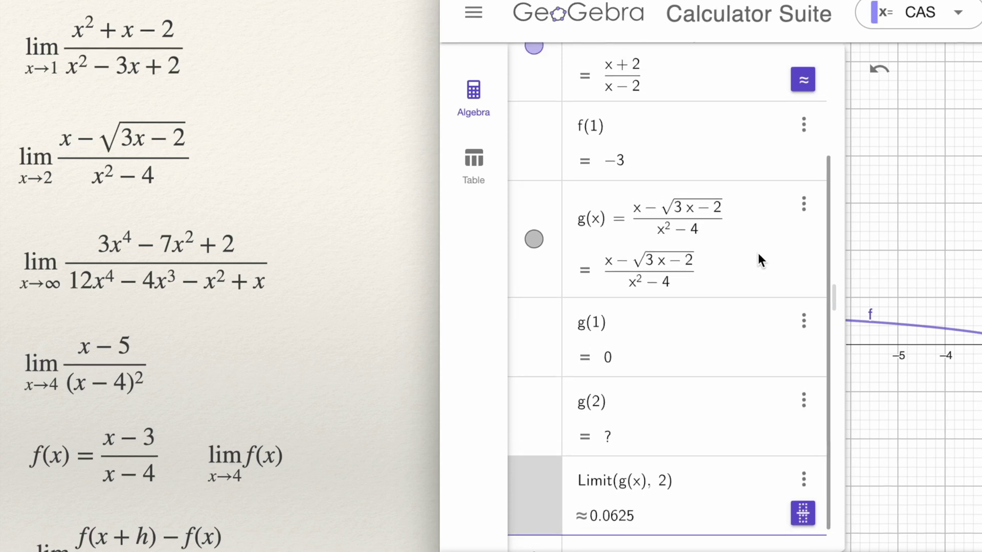
pyautogui.scroll(-4, 758, 254)
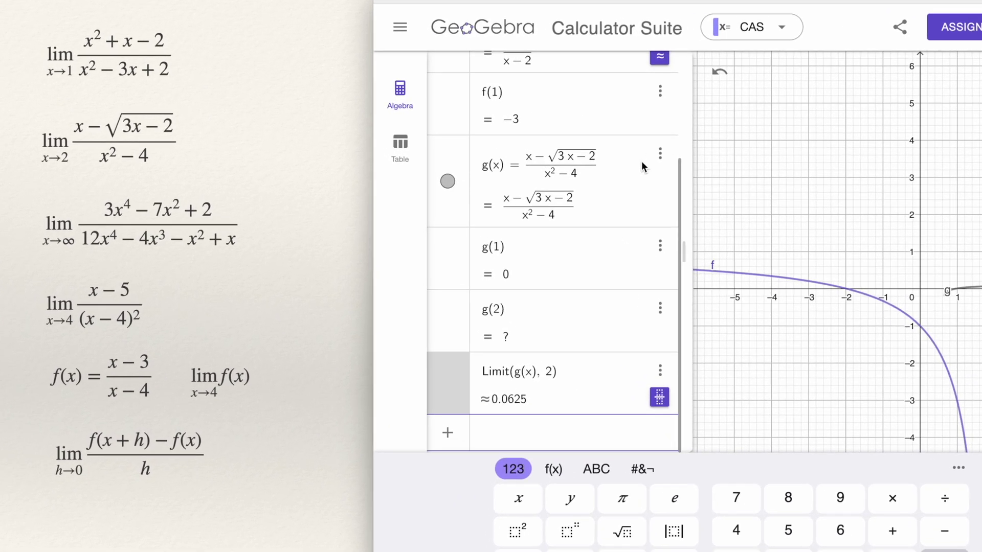
# Step: Delete the g(x) definition, the f(x) definition and the remaining Limit row to empty the algebra list
pyautogui.click(709, 161)
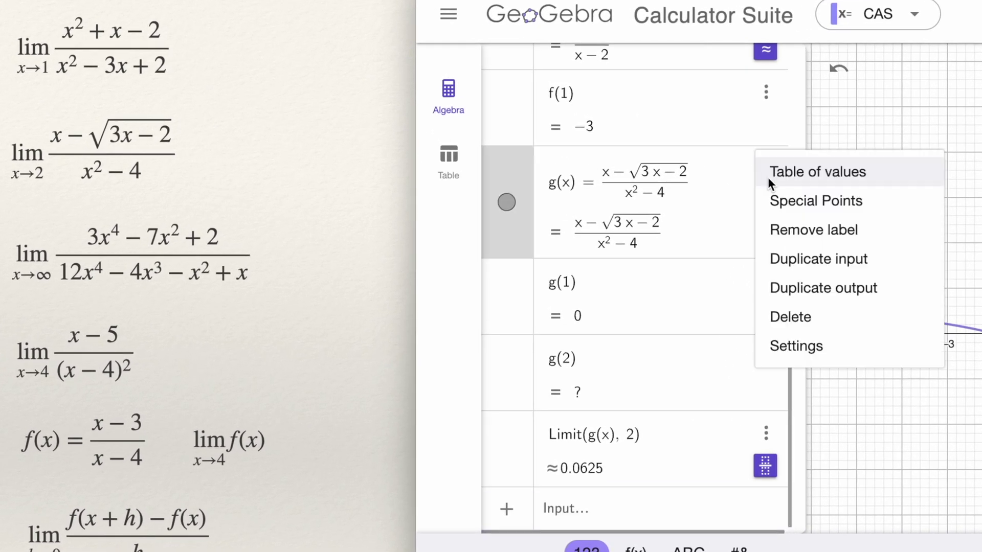
pyautogui.click(809, 318)
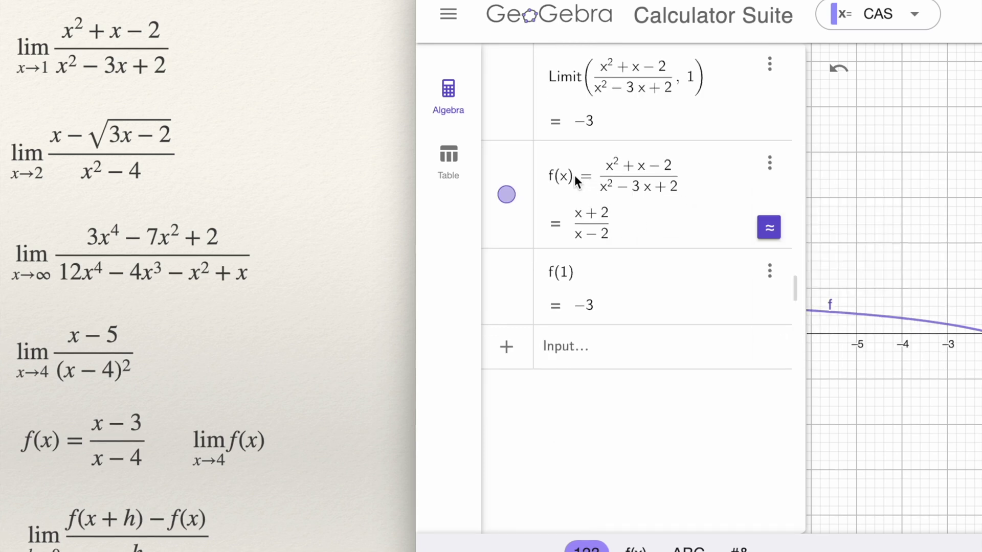
pyautogui.click(769, 161)
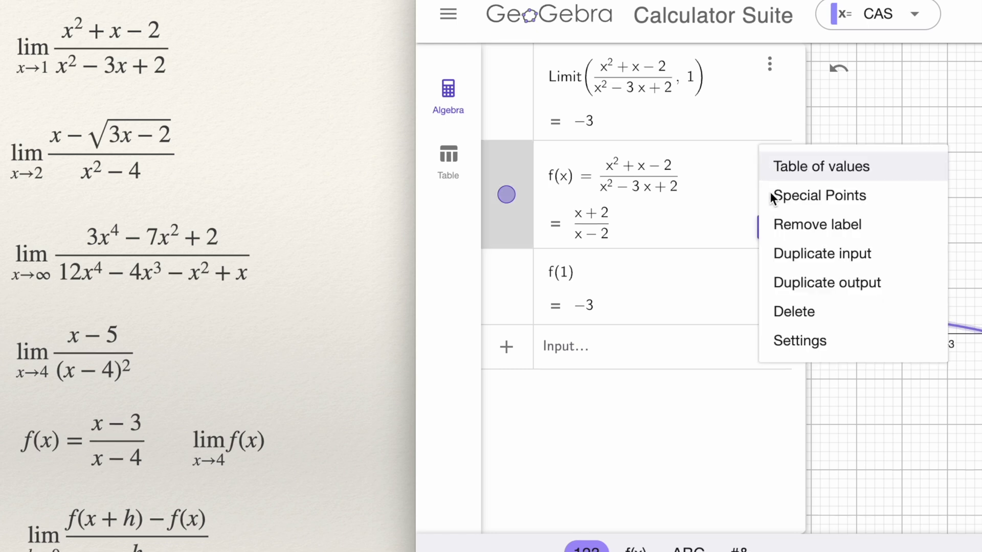
pyautogui.click(803, 312)
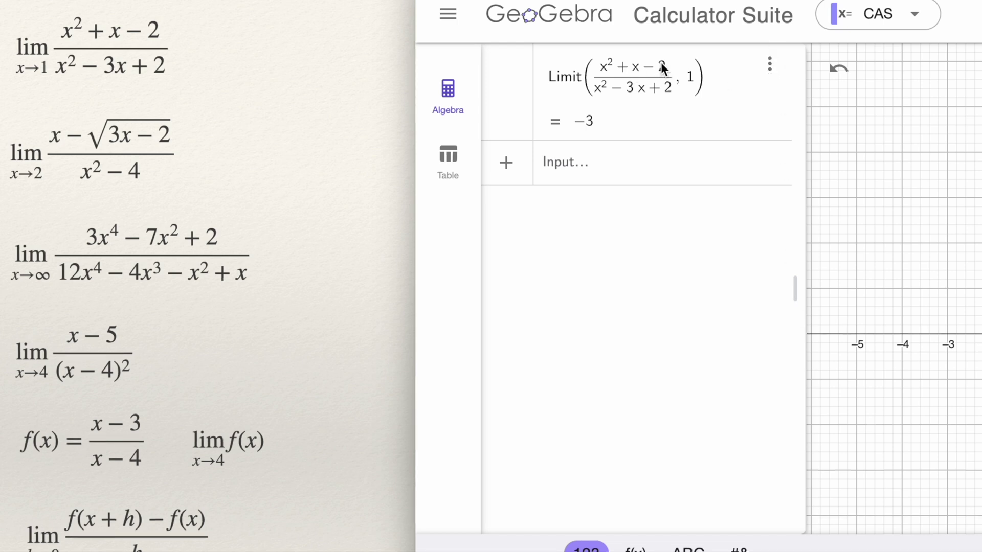
pyautogui.click(770, 64)
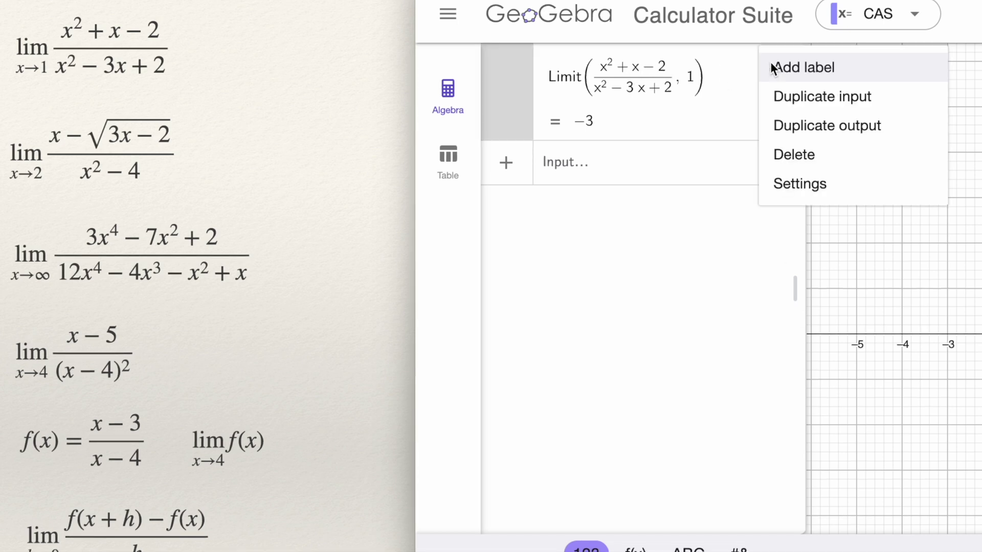
pyautogui.click(811, 158)
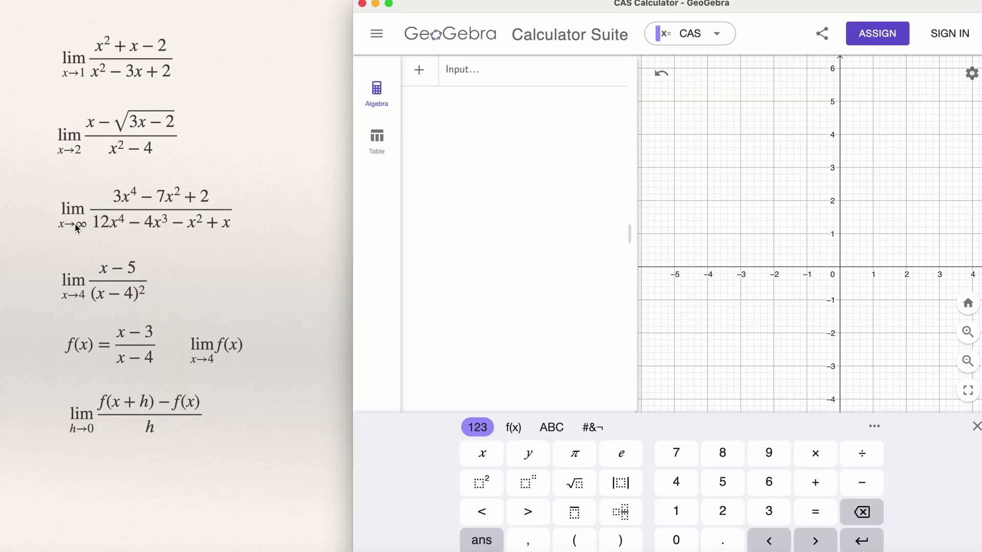
# Step: Begin defining f(x) as a fraction with numerator 3x^4 - 7x^2 + 2 in the empty algebra row
pyautogui.click(450, 71)
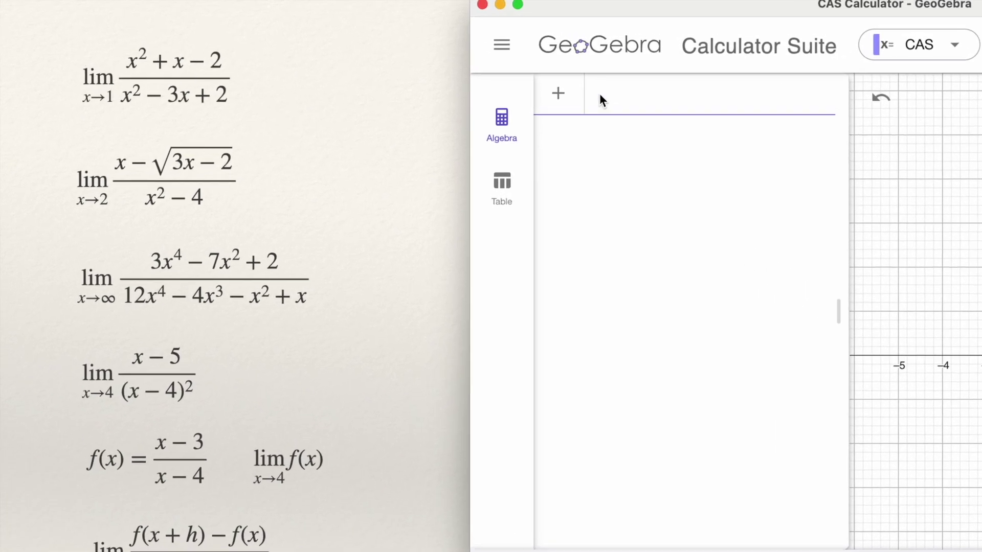
pyautogui.write('f')
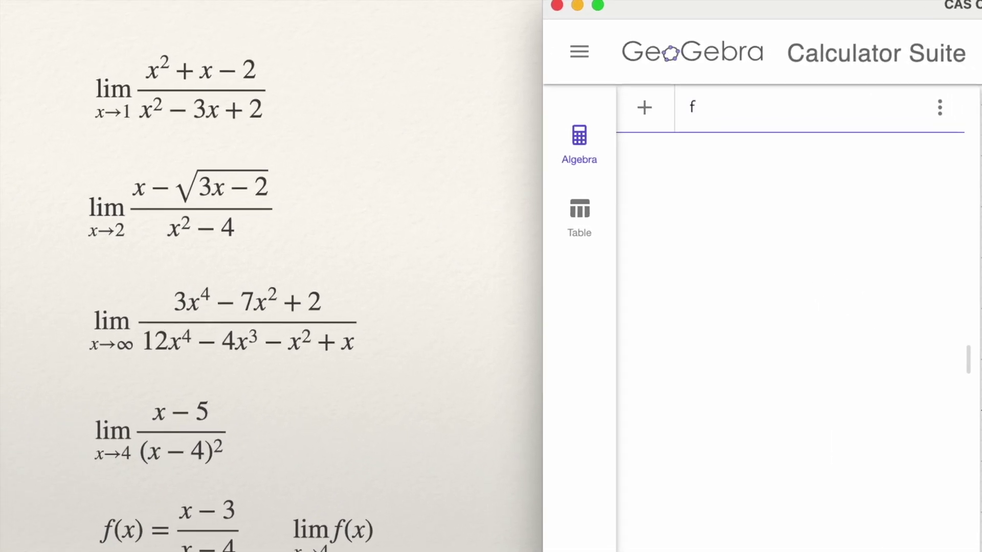
pyautogui.write('(x) ')
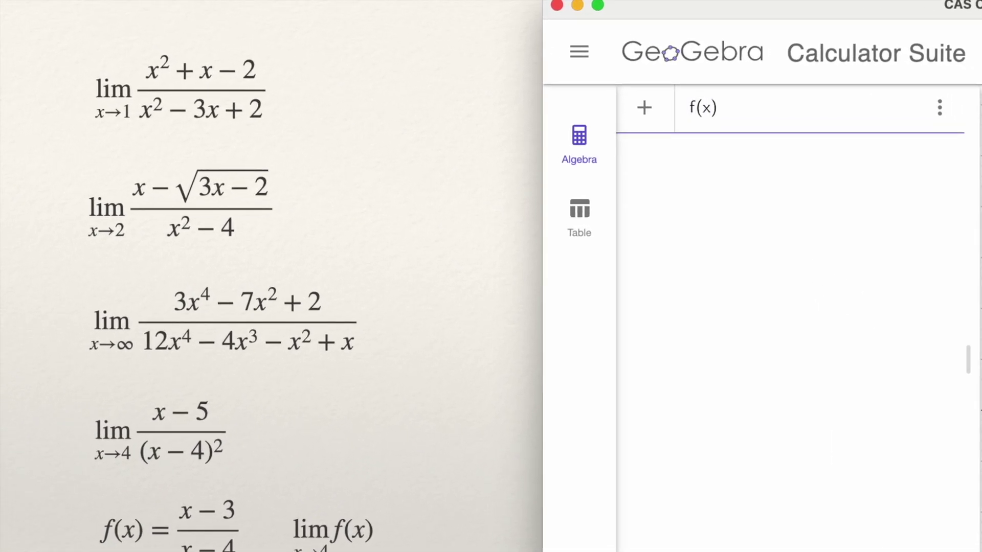
pyautogui.write('= (3x^4')
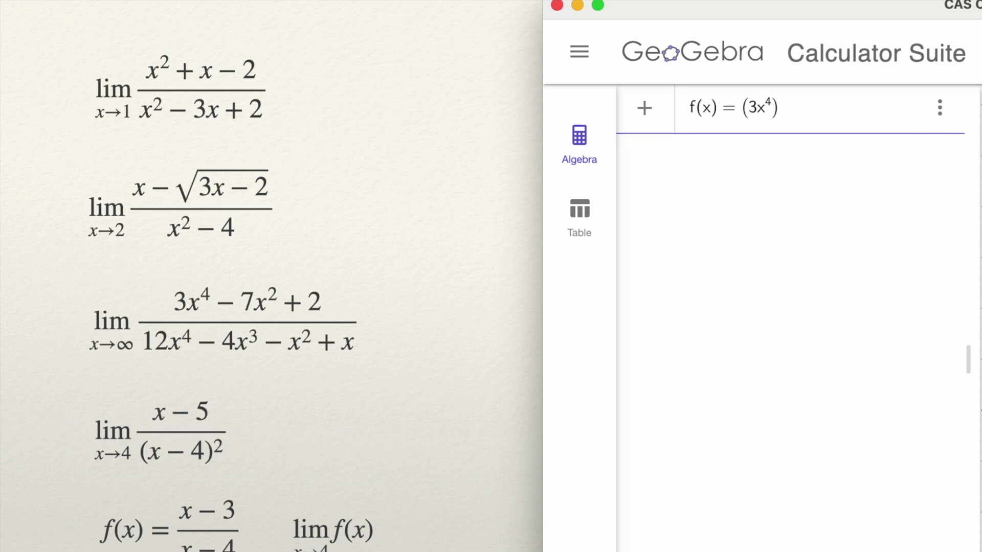
pyautogui.press('Right')
pyautogui.write('- 7x^2')
pyautogui.write('+2')
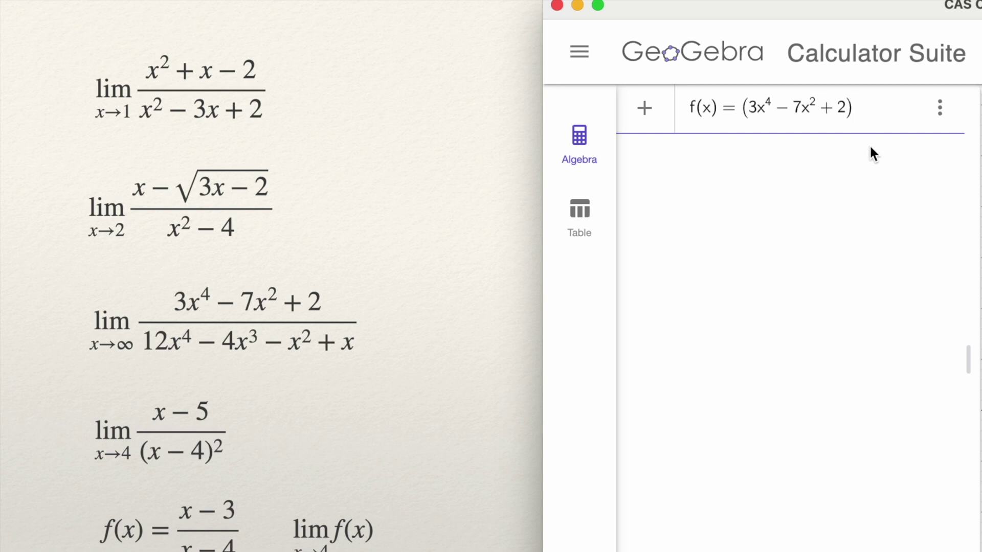
pyautogui.write('/(')
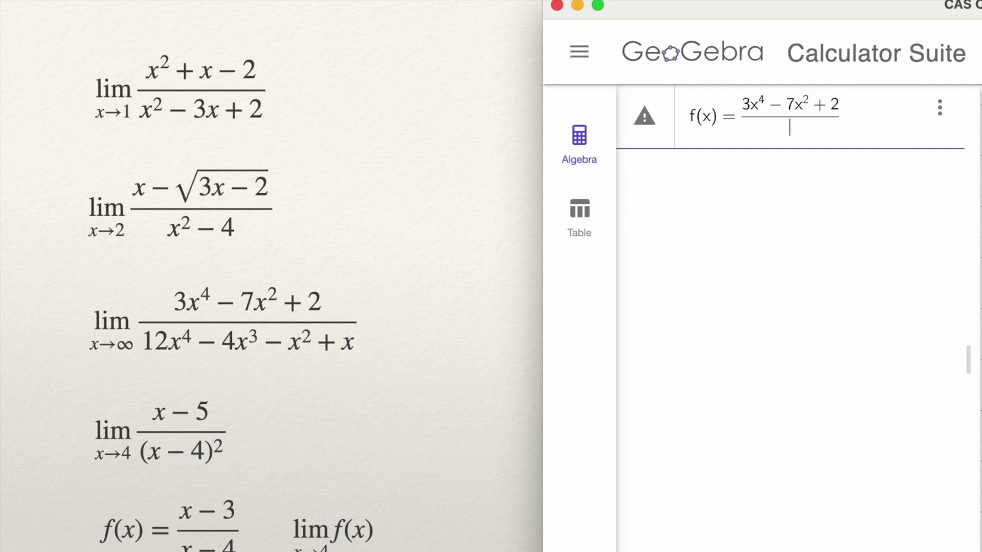
# Step: Fill in 12x^4 - 4x^3 - x^2 + x as the denominator of f(x) and submit the definition
pyautogui.write('12x^4')
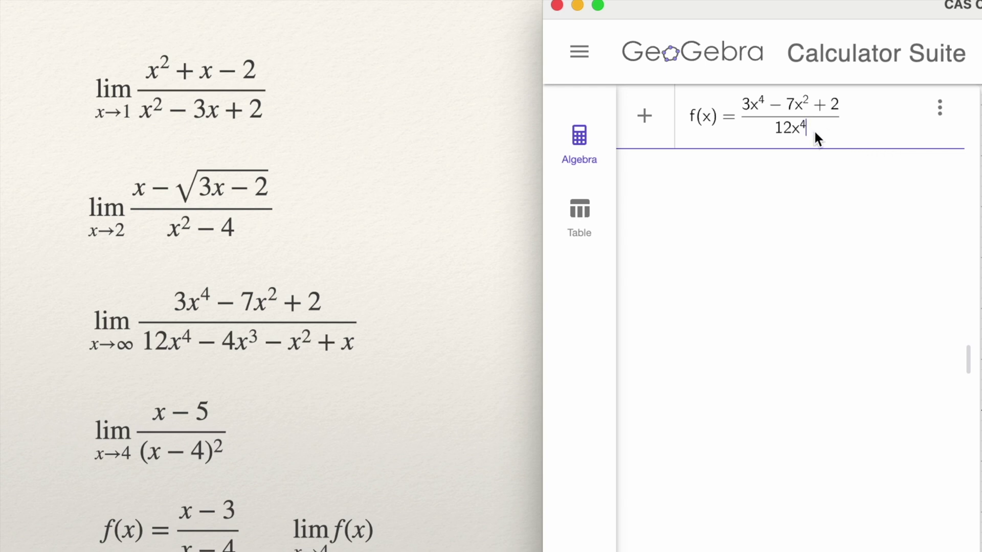
pyautogui.write('-4x')
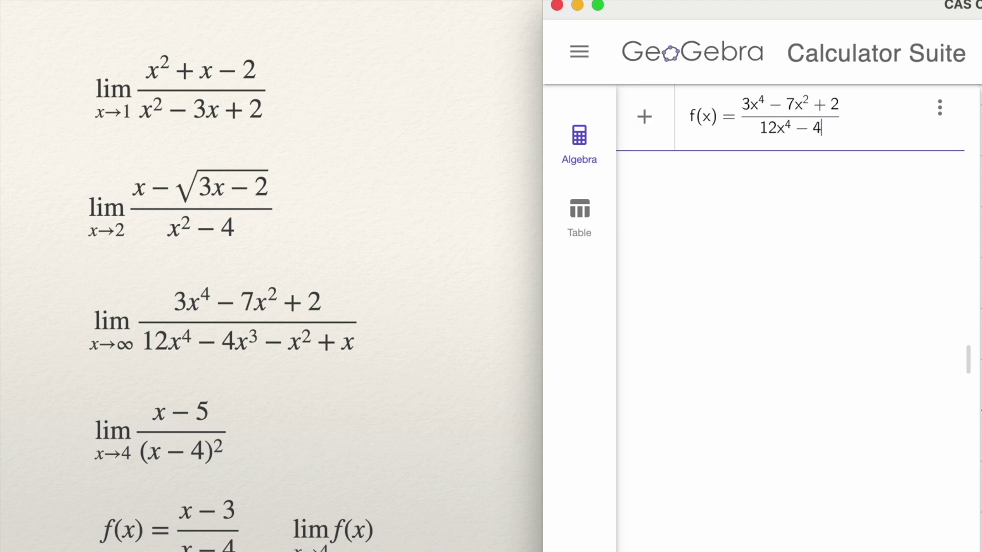
pyautogui.write('^3')
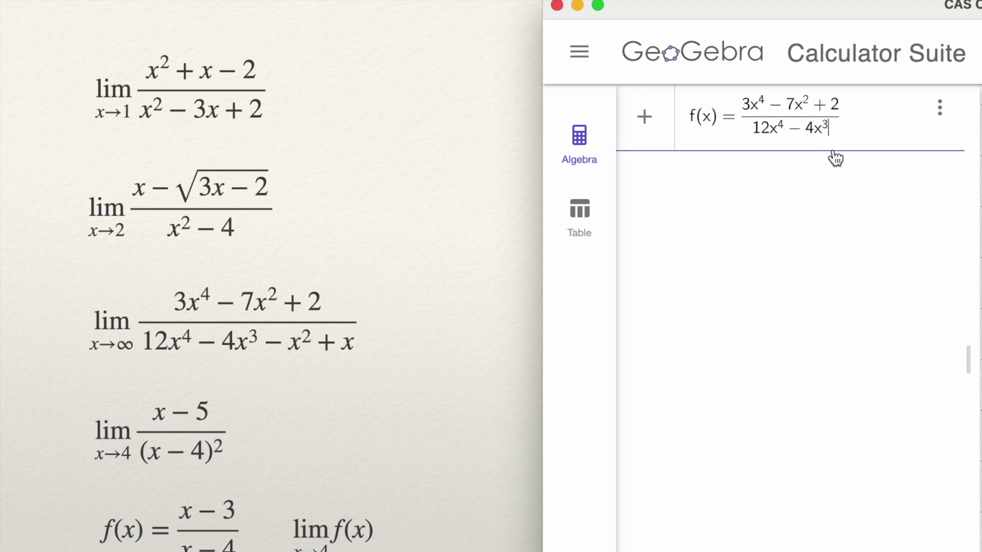
pyautogui.write('-x^2')
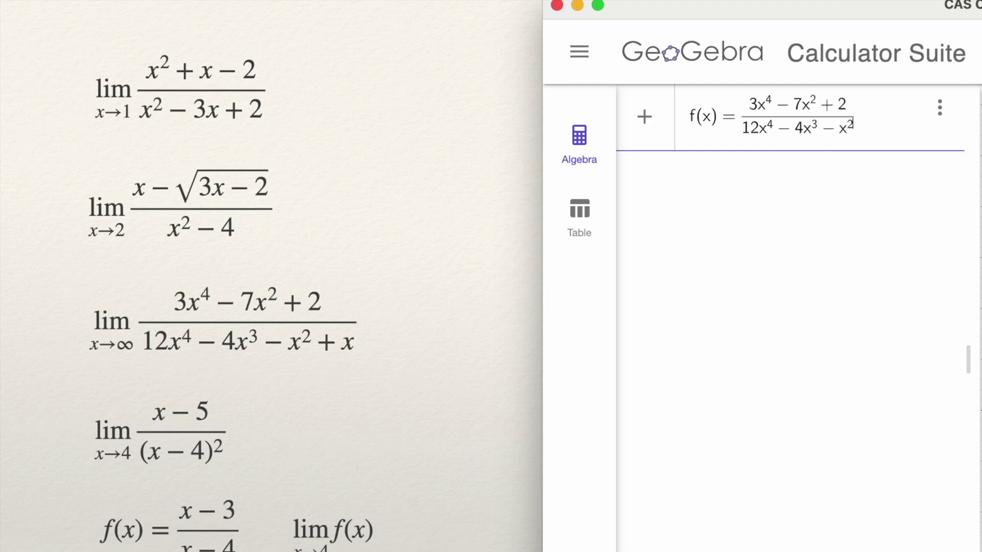
pyautogui.write('+x')
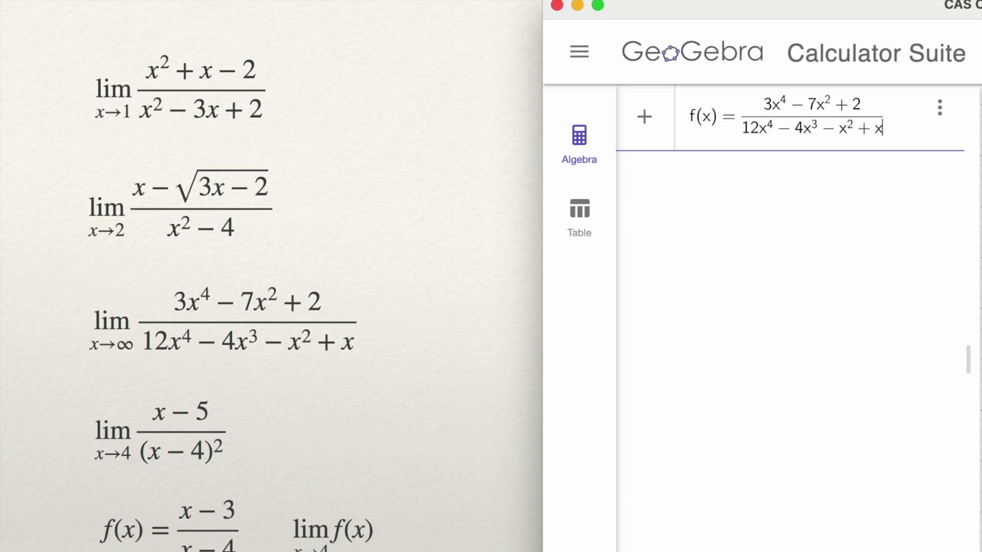
pyautogui.press('Return')
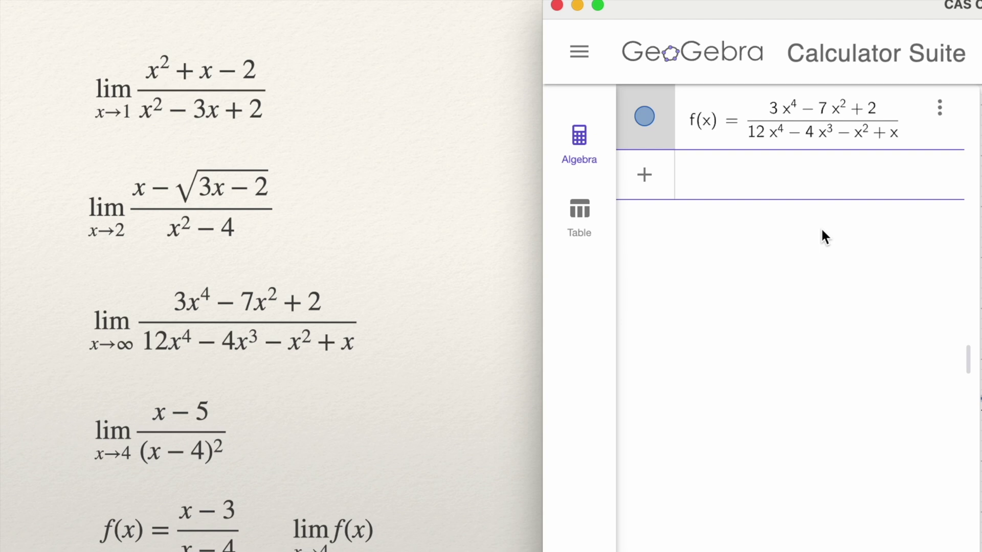
# Step: Compute the limit of f(x) at infinity with Limit(f(x), Infinity) in a new algebra row
pyautogui.write('Limi')
pyautogui.moveTo(746, 222)
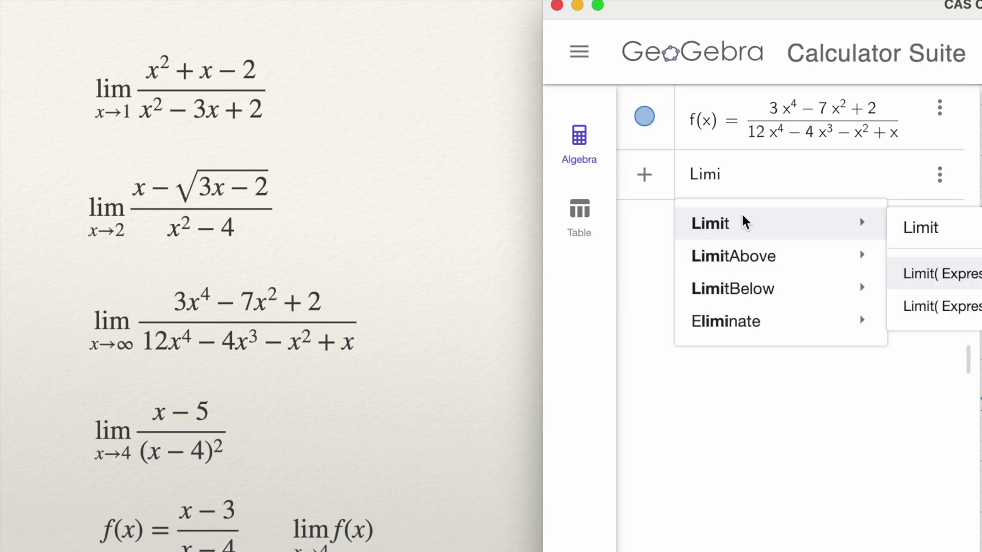
pyautogui.click(943, 279)
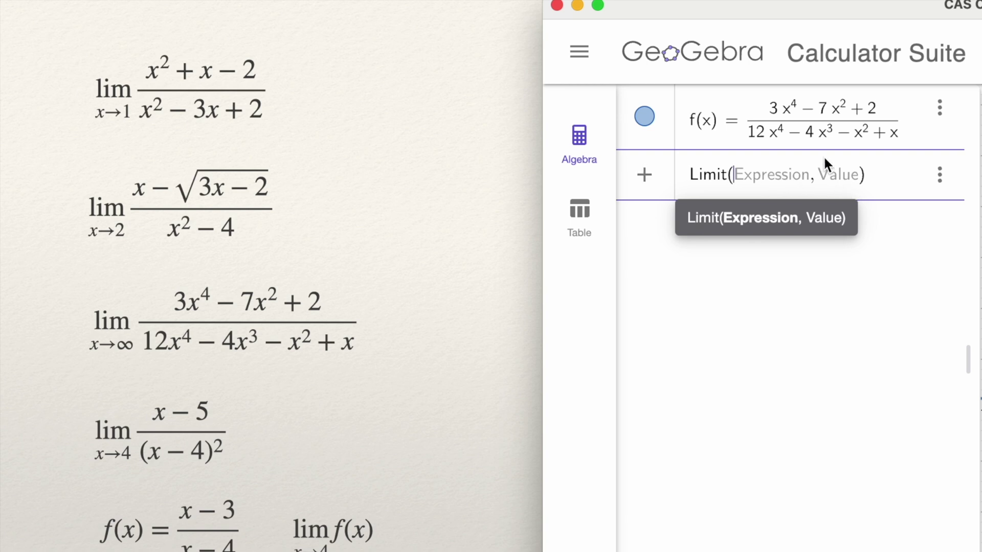
pyautogui.write('f(')
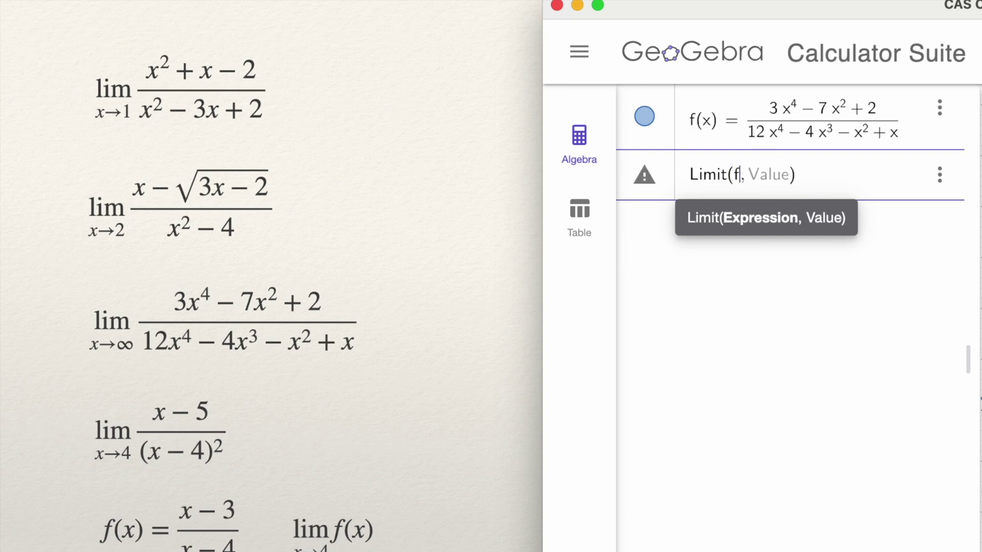
pyautogui.write('x')
pyautogui.press('Right')
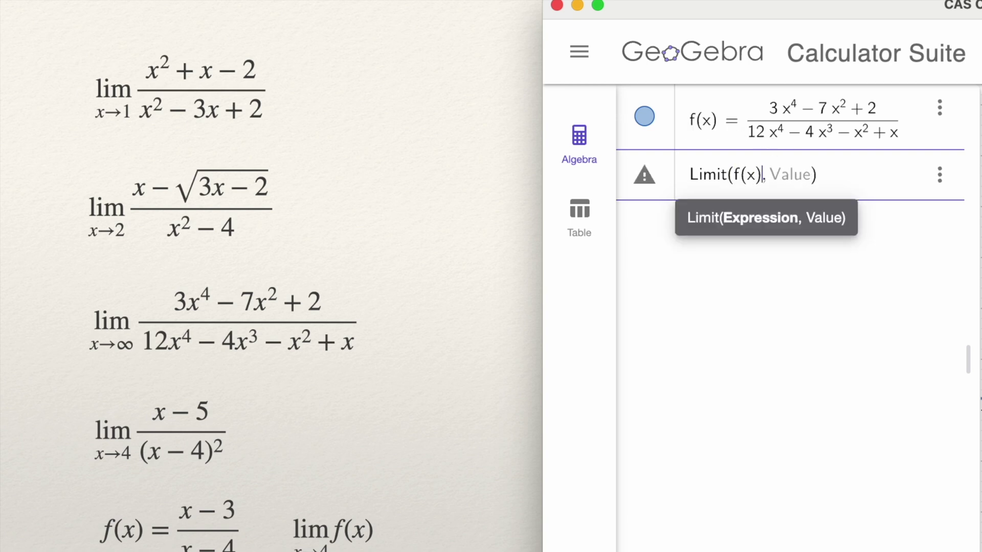
pyautogui.press('Right')
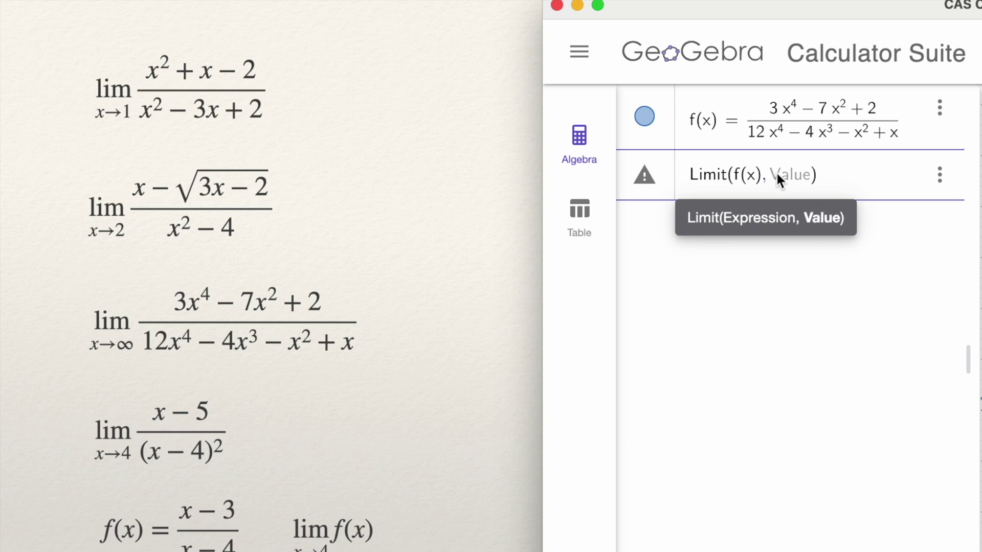
pyautogui.write('In')
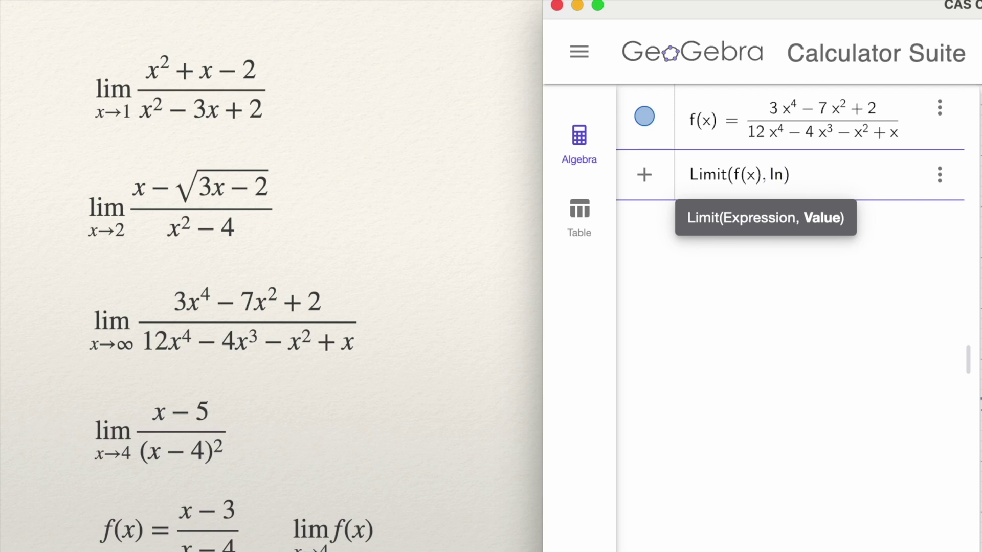
pyautogui.write('finity')
pyautogui.press('Return')
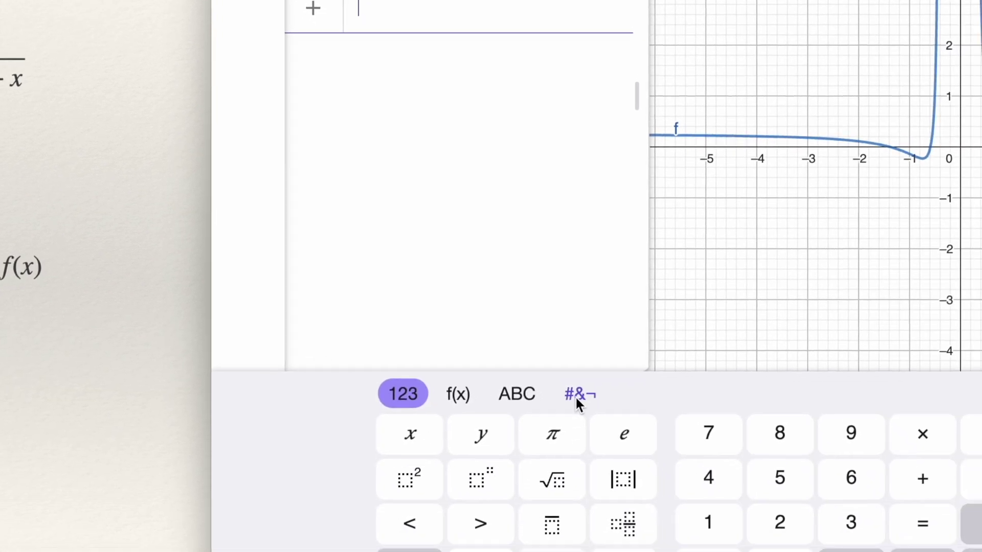
# Step: Show the on-screen keyboard's special symbols and switch the result of Limit(f(x), ∞) to a decimal approximation
pyautogui.click(578, 397)
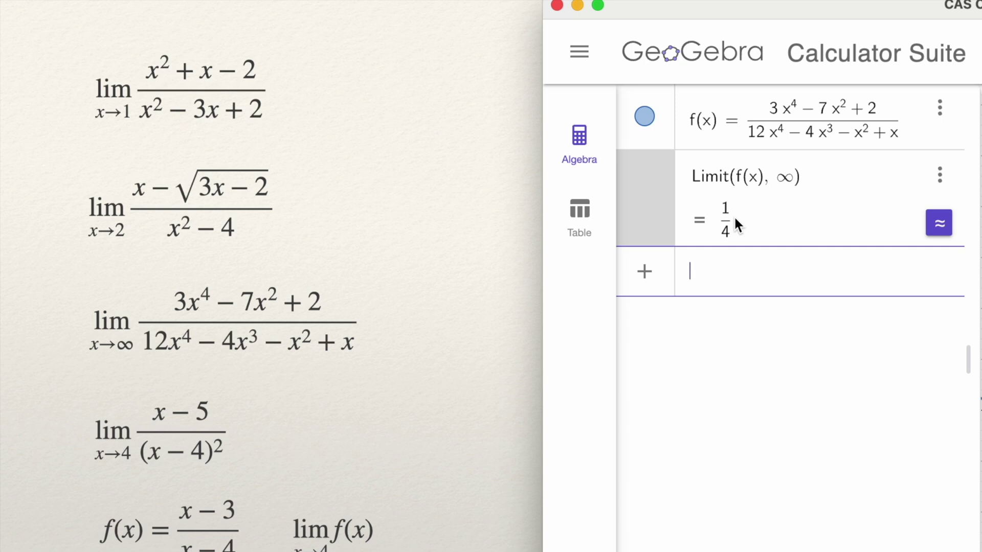
pyautogui.click(944, 229)
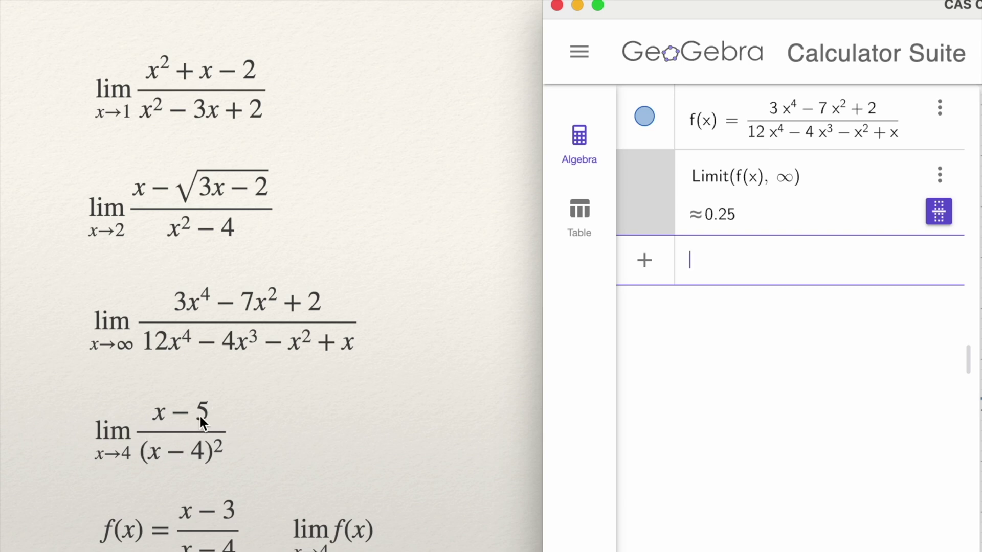
# Step: Define g(x) = (x - 5)/(x - 4)^2 in a new algebra row and view its graph
pyautogui.write('g(x)')
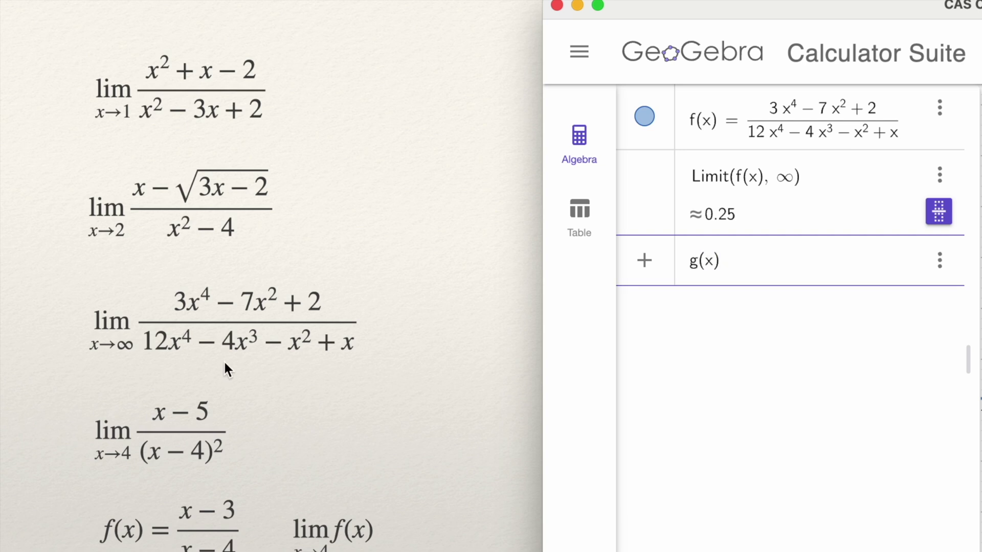
pyautogui.write('= (x-5)/')
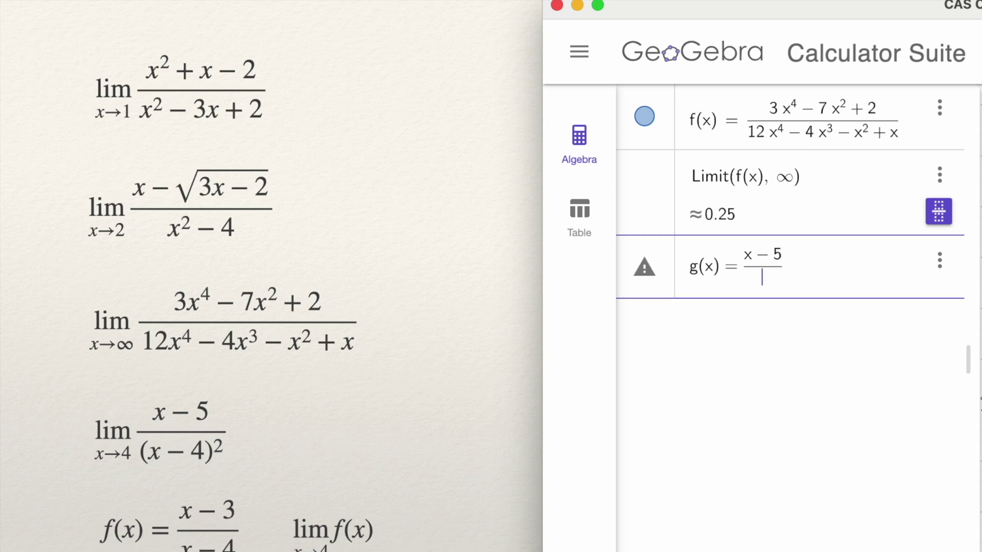
pyautogui.write('(x')
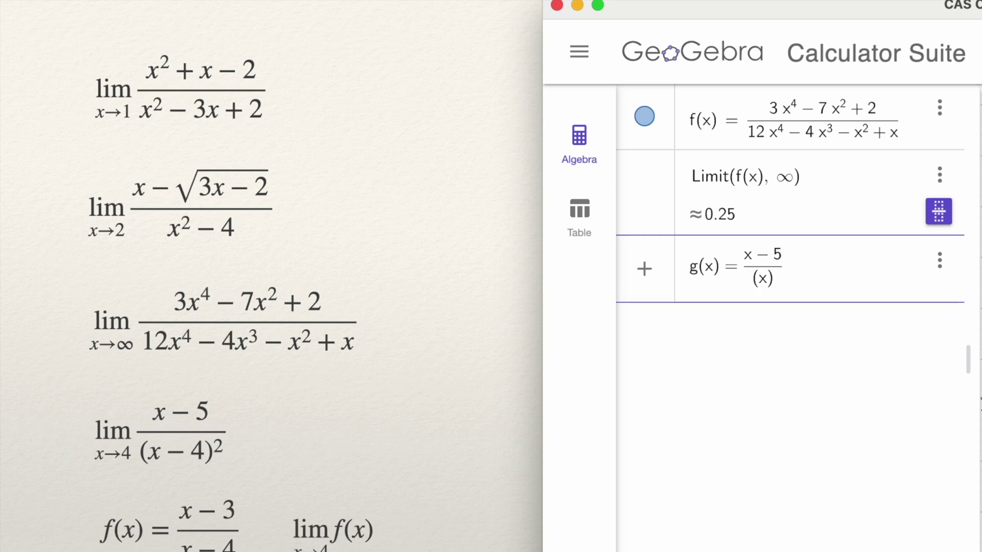
pyautogui.write('-4)^2')
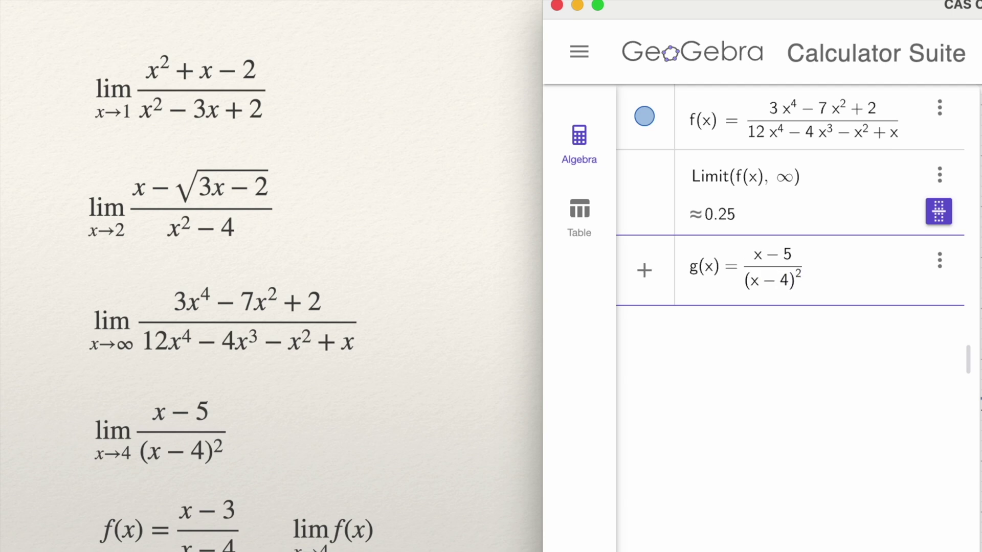
pyautogui.press('Return')
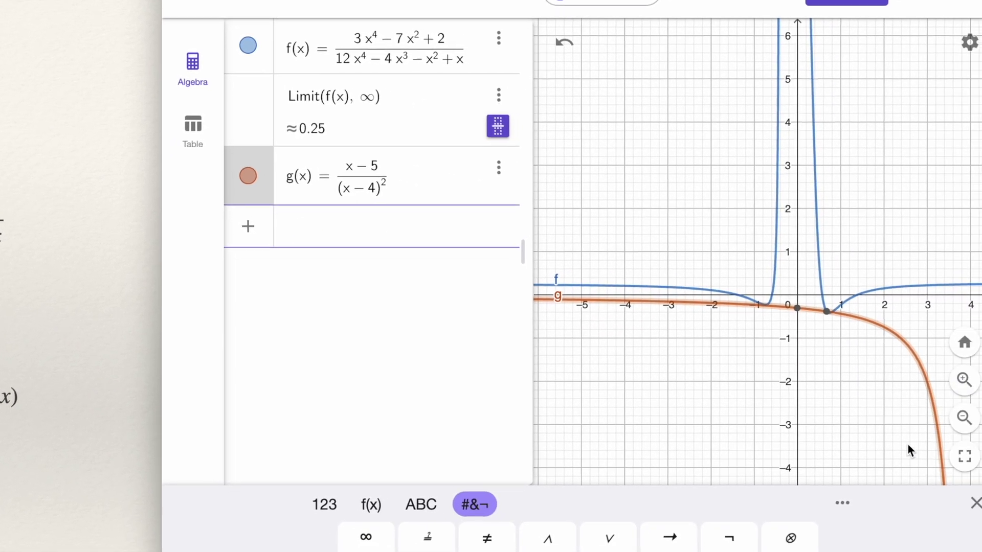
pyautogui.scroll(-3, 893, 393)
pyautogui.scroll(-6, 865, 386)
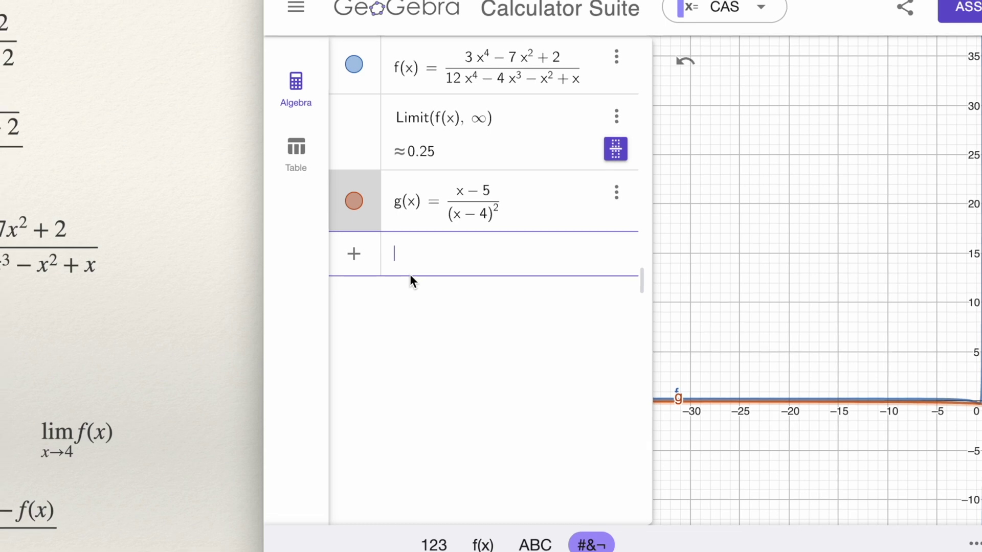
# Step: Compute the limit of g(x) at 4 with Limit(g(x), 4) in a new algebra row
pyautogui.write('Limi')
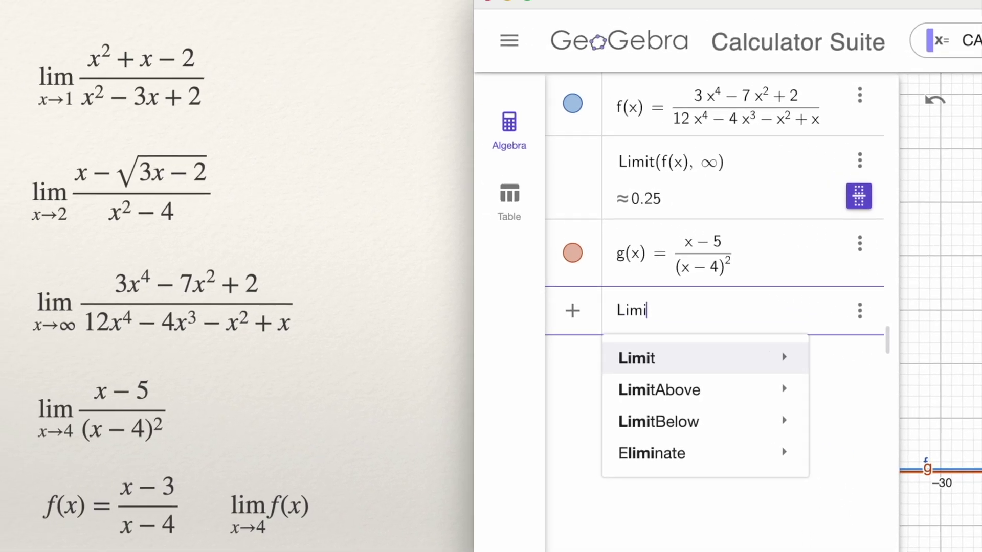
pyautogui.write('t')
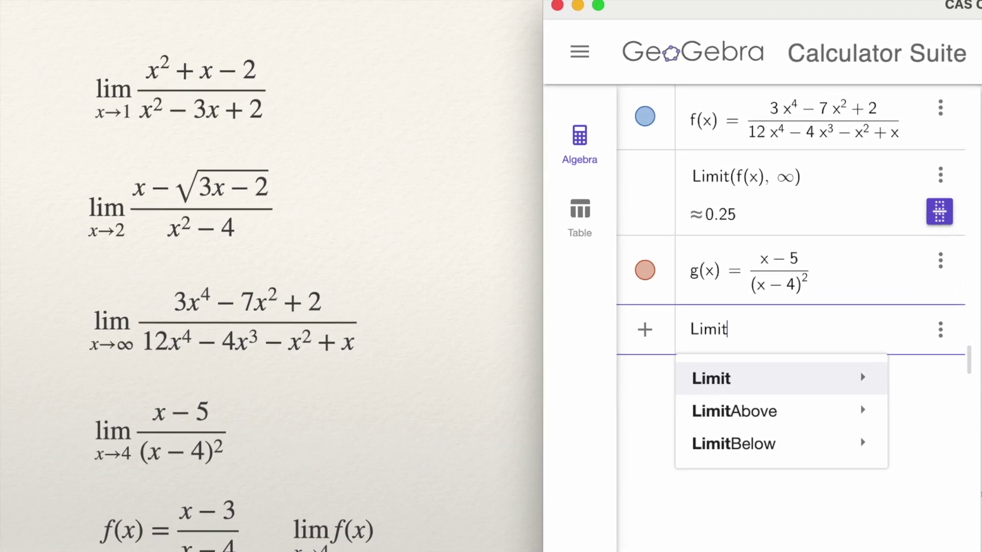
pyautogui.write('(g')
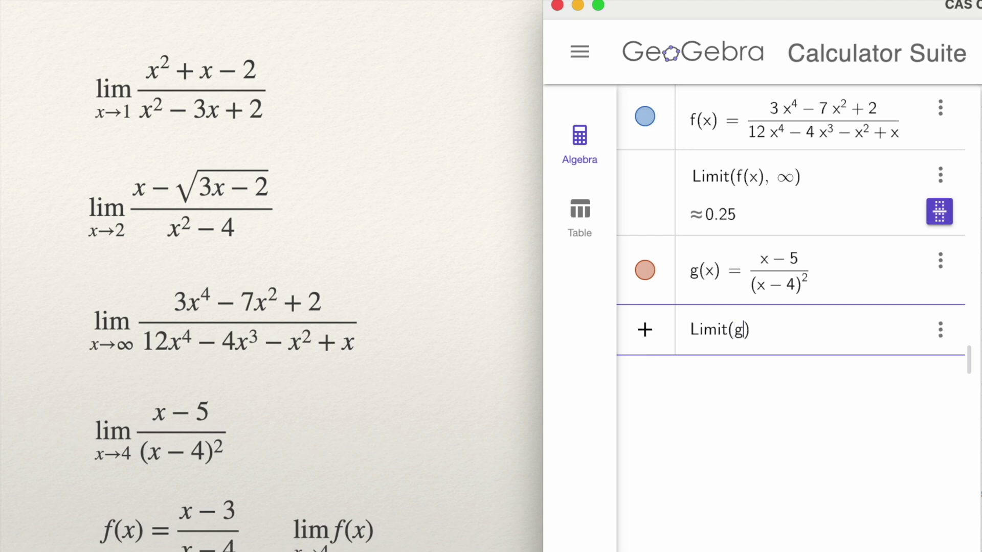
pyautogui.write('(x)')
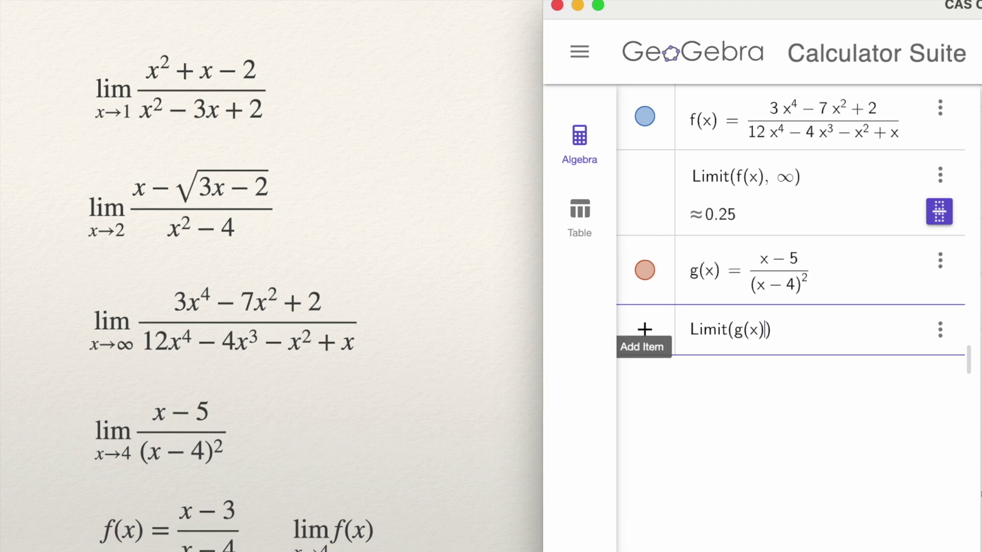
pyautogui.write(', ')
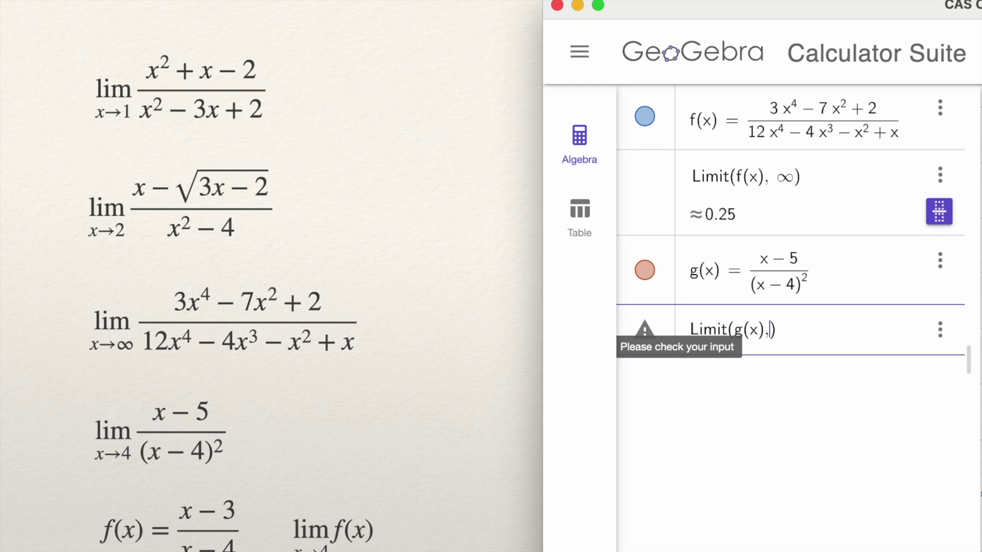
pyautogui.write('4')
pyautogui.press('Return')
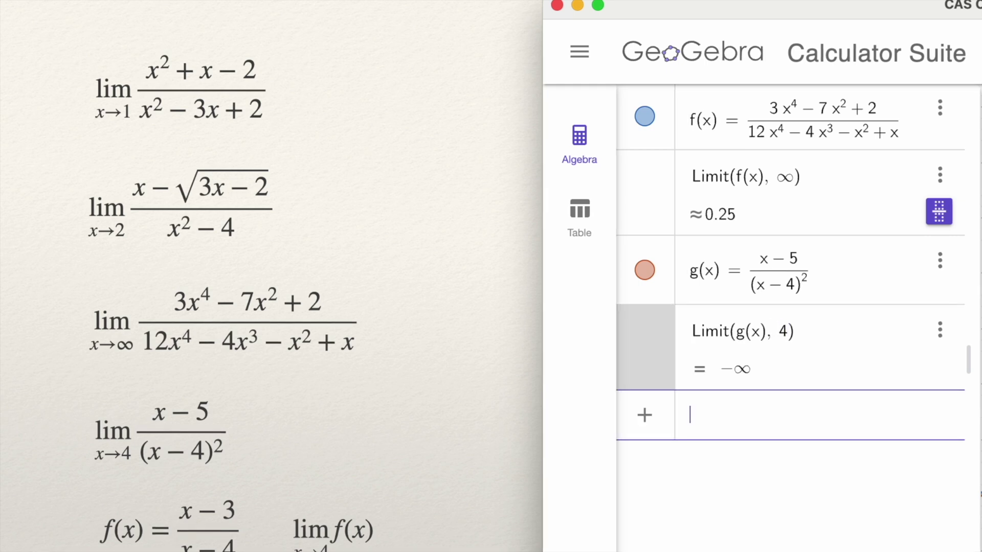
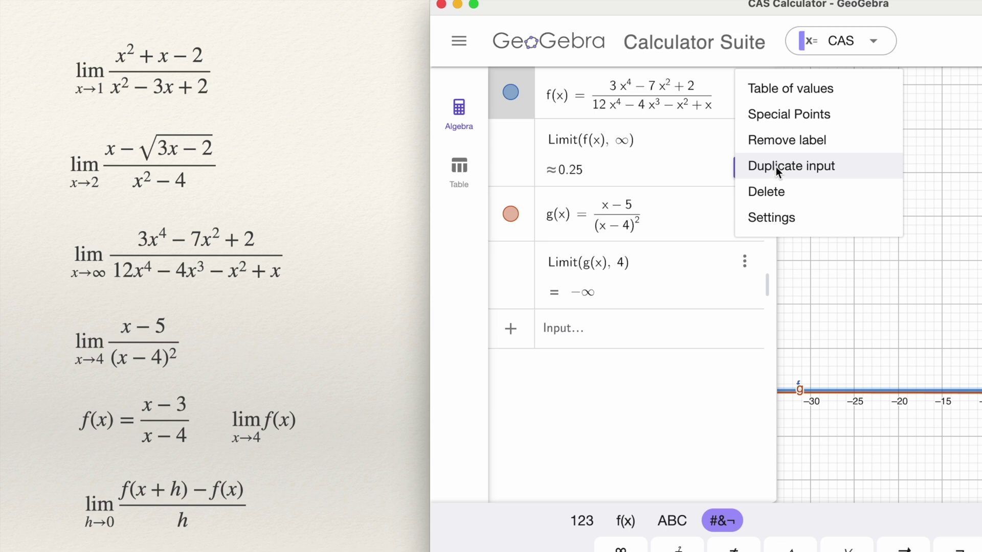
# Step: Delete the definitions of f(x) and g(x) to clear the algebra list
pyautogui.click(767, 193)
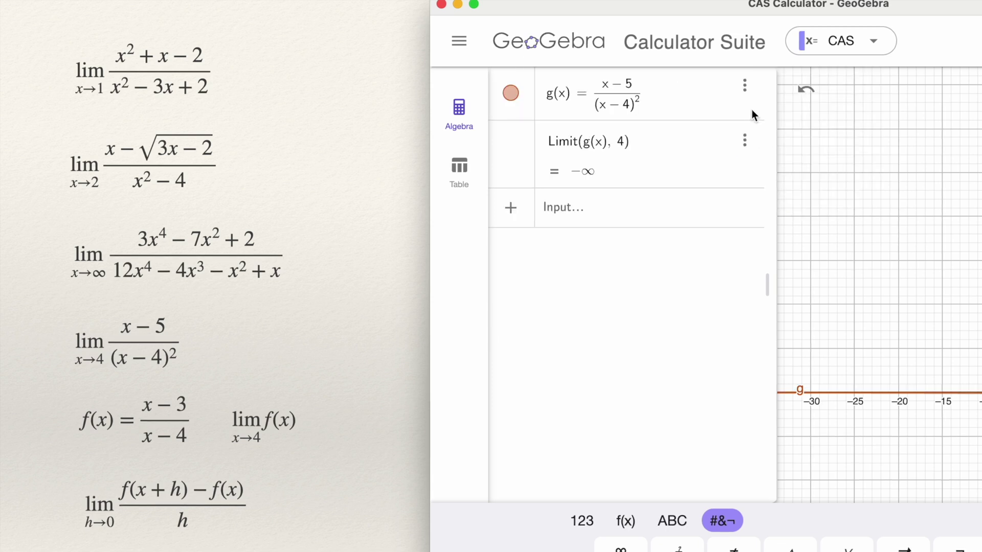
pyautogui.click(745, 87)
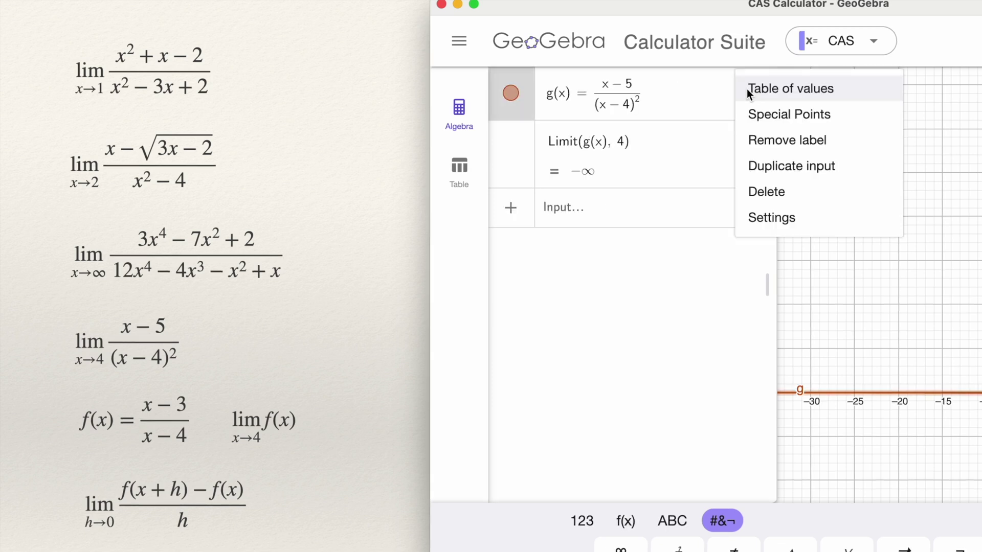
pyautogui.click(768, 193)
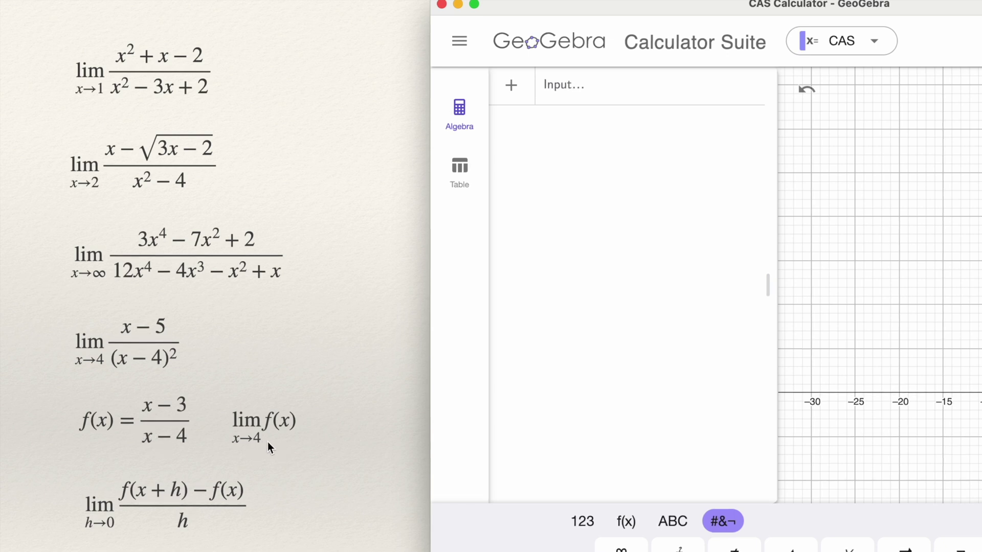
# Step: Define f(x) = (x - 3)/(x - 4) as a fraction in the empty algebra row
pyautogui.click(584, 103)
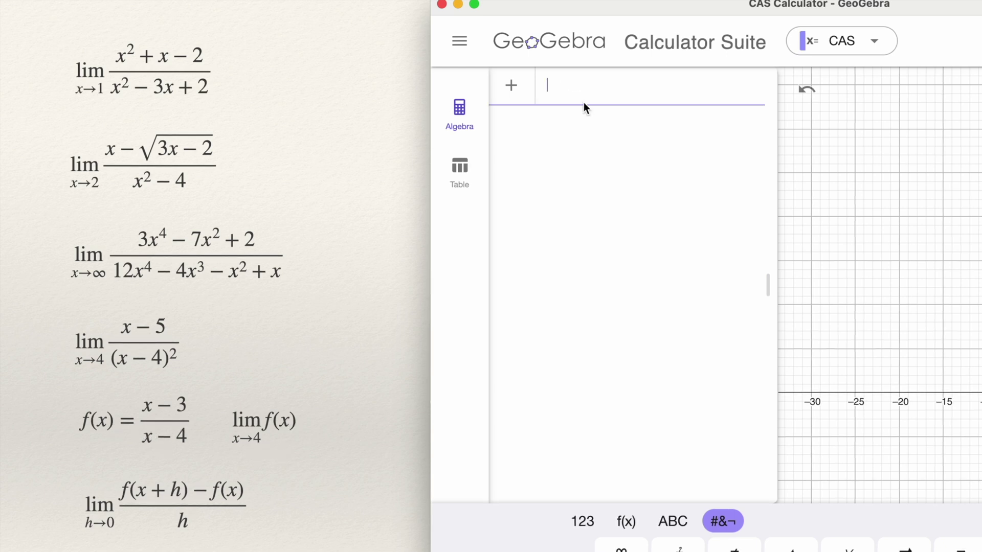
pyautogui.write('f(x) ')
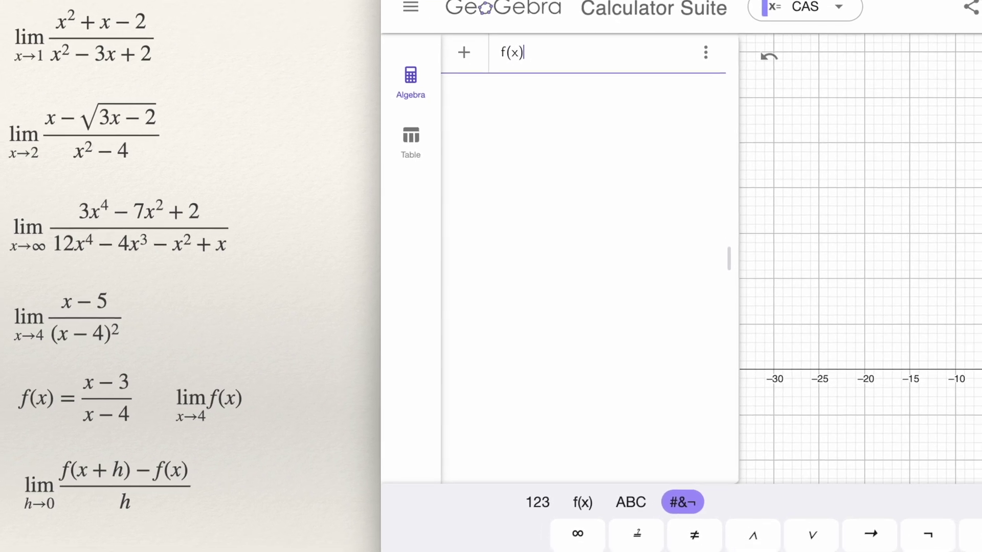
pyautogui.write('=')
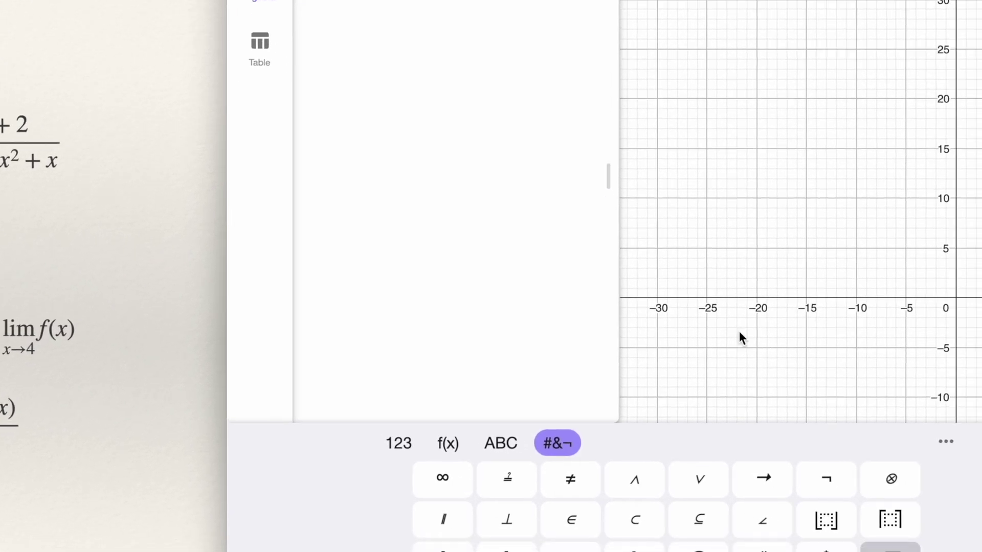
pyautogui.click(359, 427)
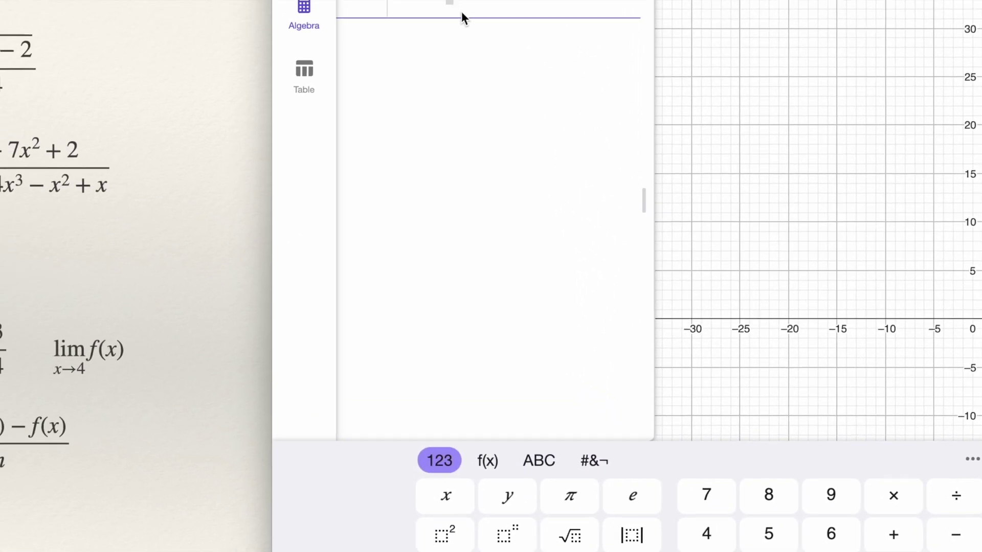
pyautogui.write('-3')
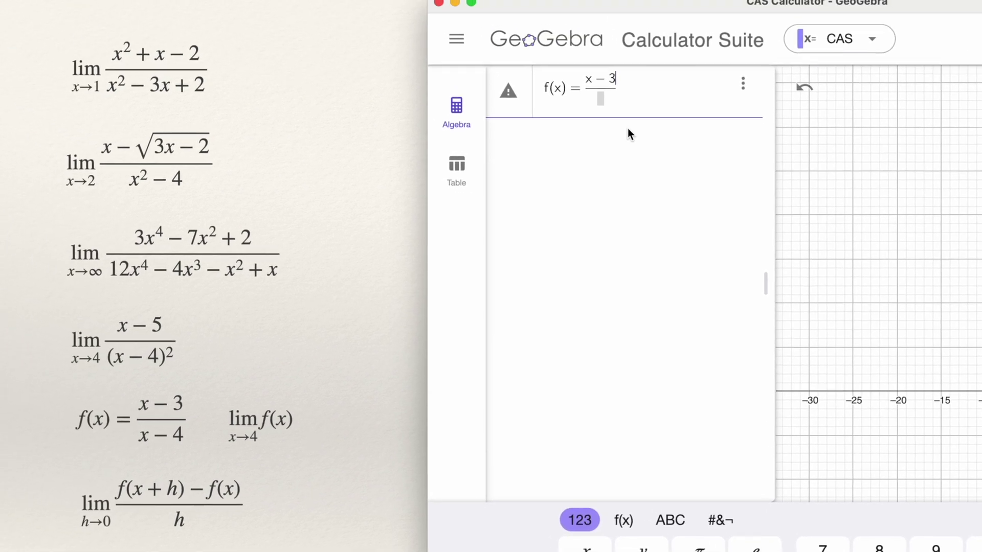
pyautogui.click(600, 100)
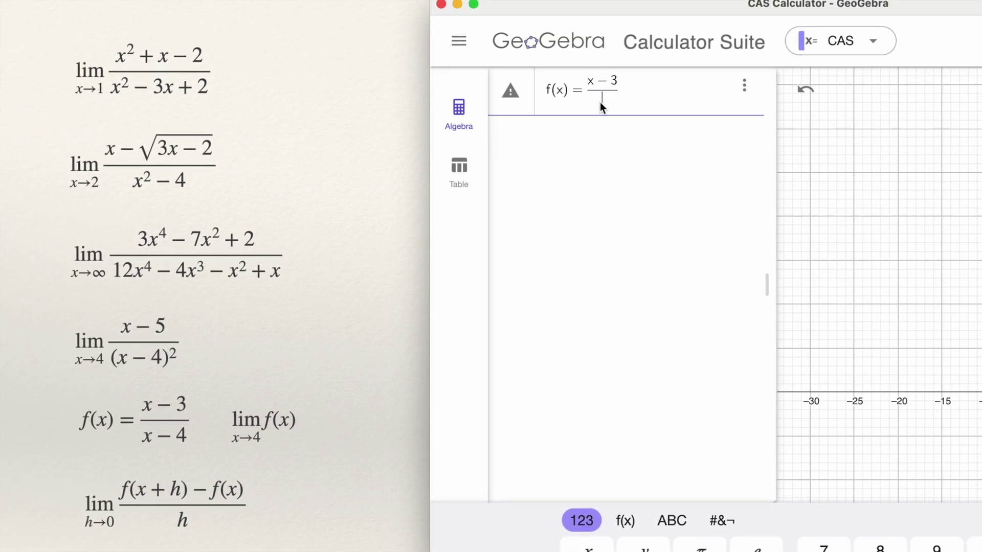
pyautogui.write('x-')
pyautogui.write('4')
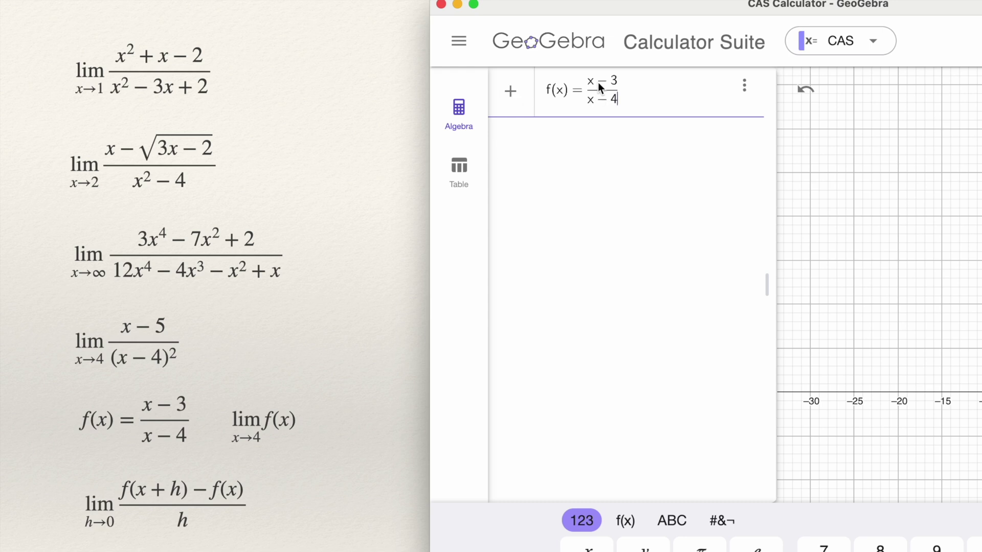
pyautogui.press('Return')
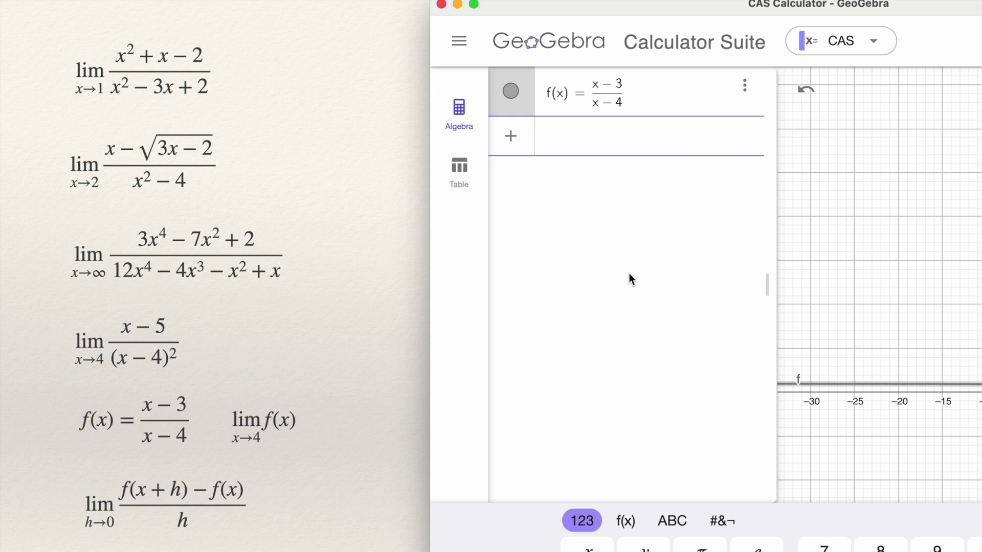
# Step: Compute the limit of f(x) at 4 with Limit(f(x), 4) in a new algebra row
pyautogui.write('Limit')
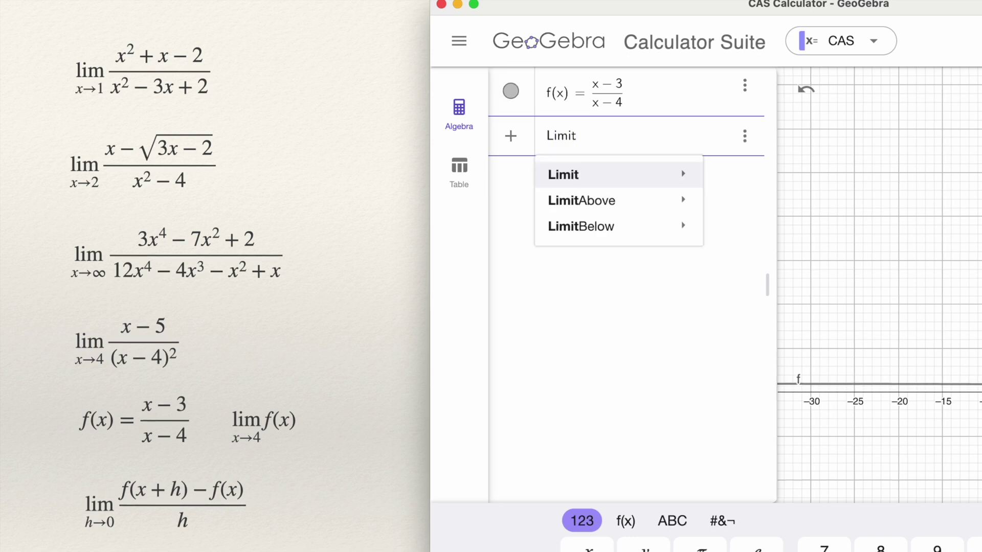
pyautogui.write('(')
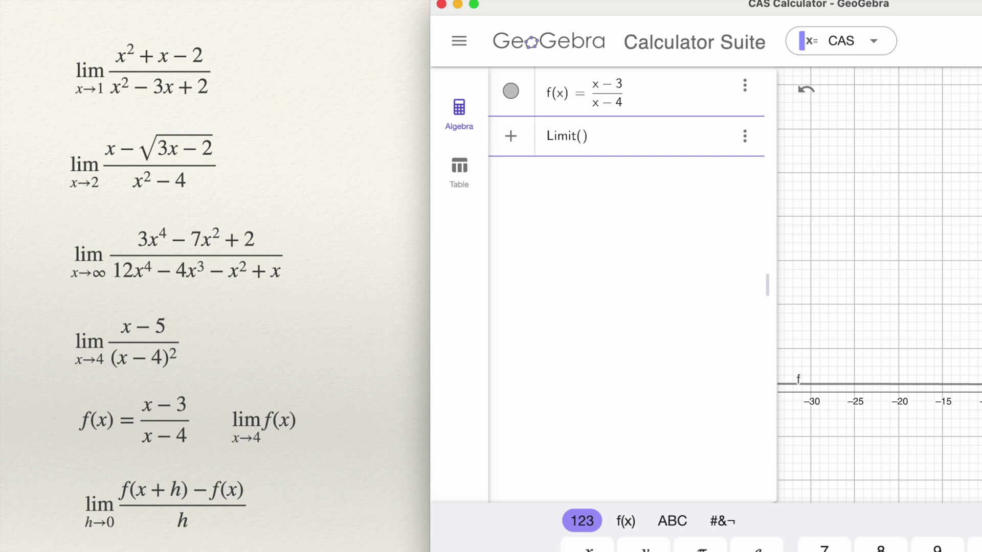
pyautogui.write('f(x),')
pyautogui.press('BackSpace')
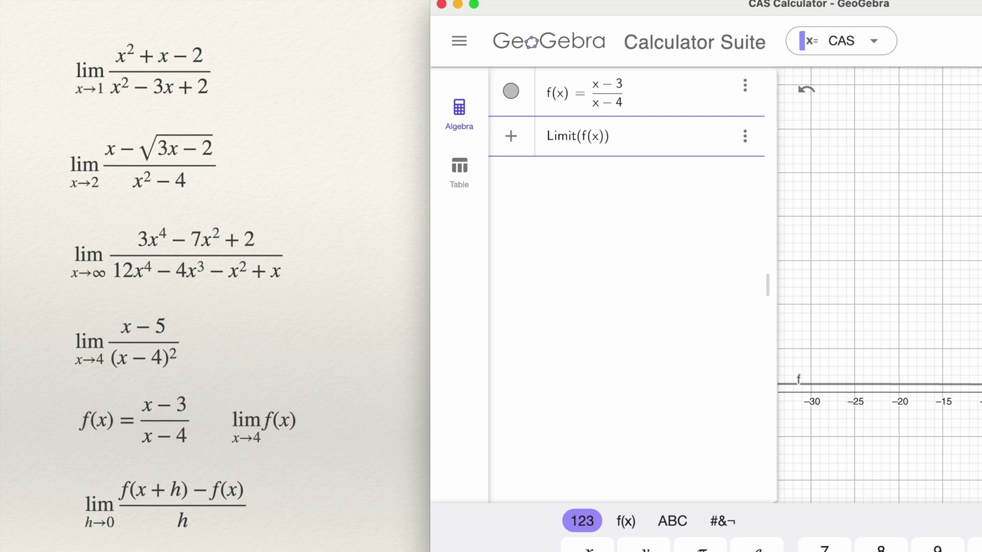
pyautogui.write(', 4')
pyautogui.press('Return')
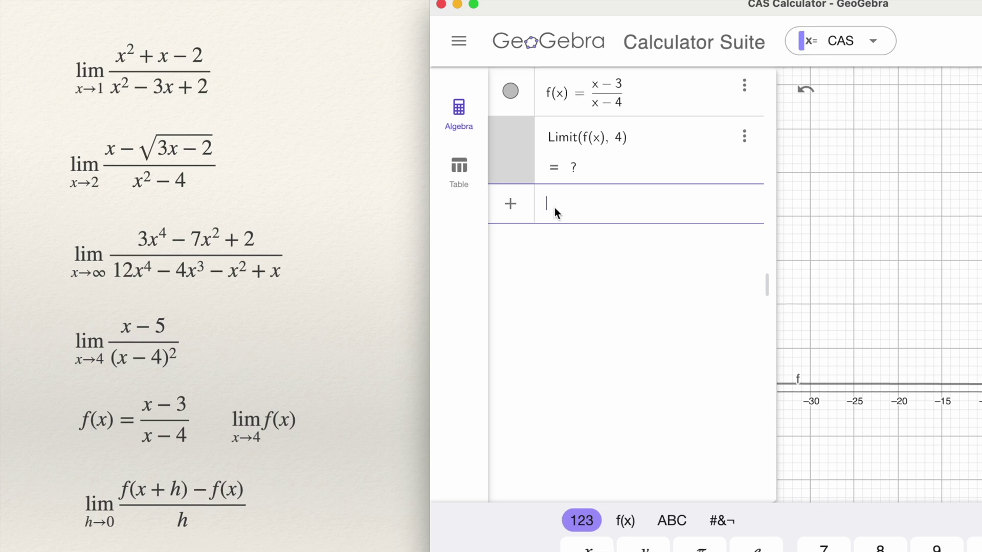
# Step: Insert the Limit(Expression, Variable, Value) command in a new row and enter the fraction (f(x + h) - f(x))/h as its expression
pyautogui.write('Limit')
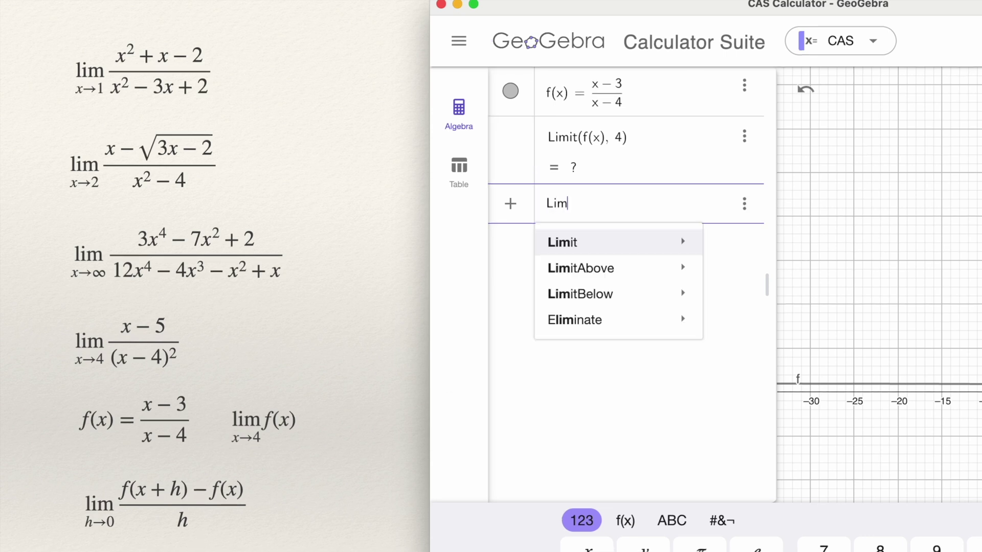
pyautogui.moveTo(665, 242)
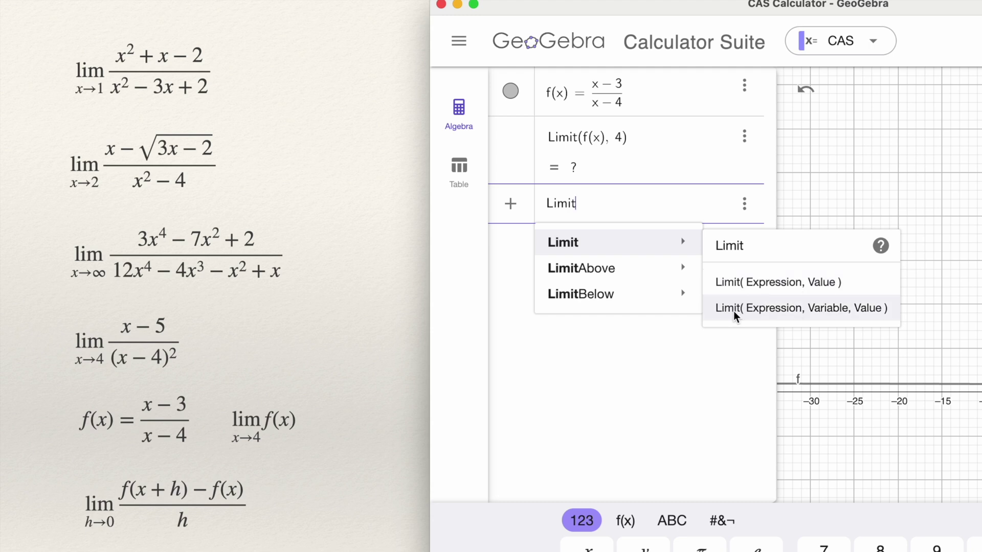
pyautogui.click(832, 311)
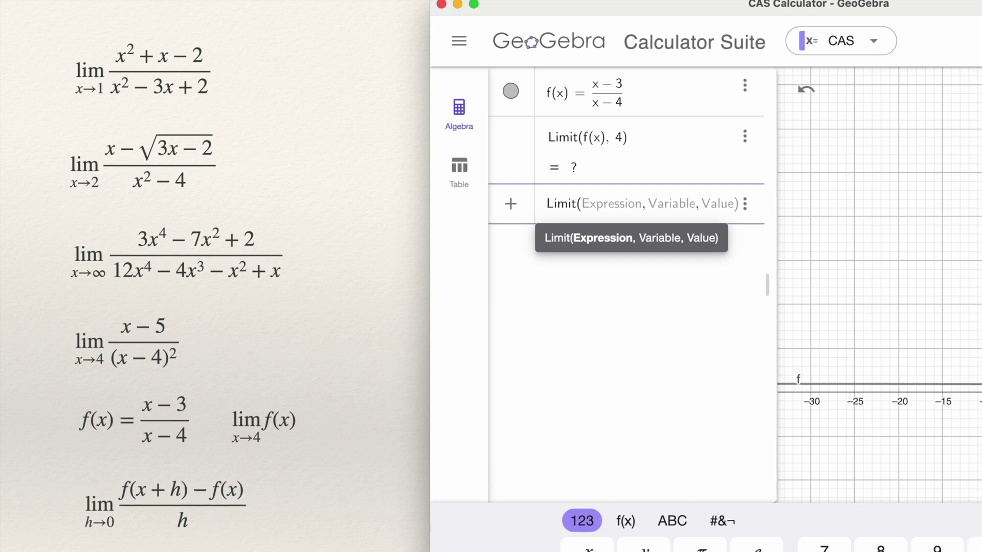
pyautogui.write('/')
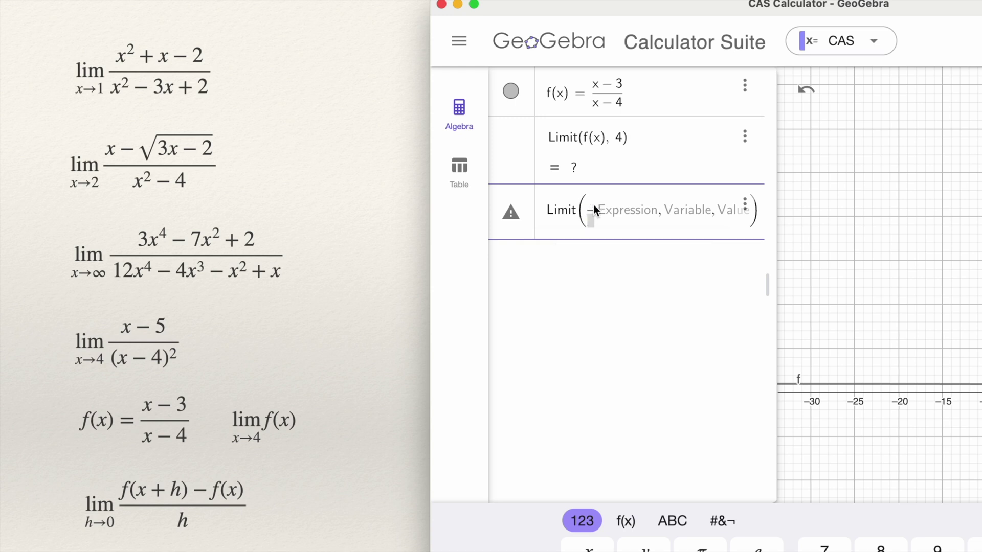
pyautogui.write('f(')
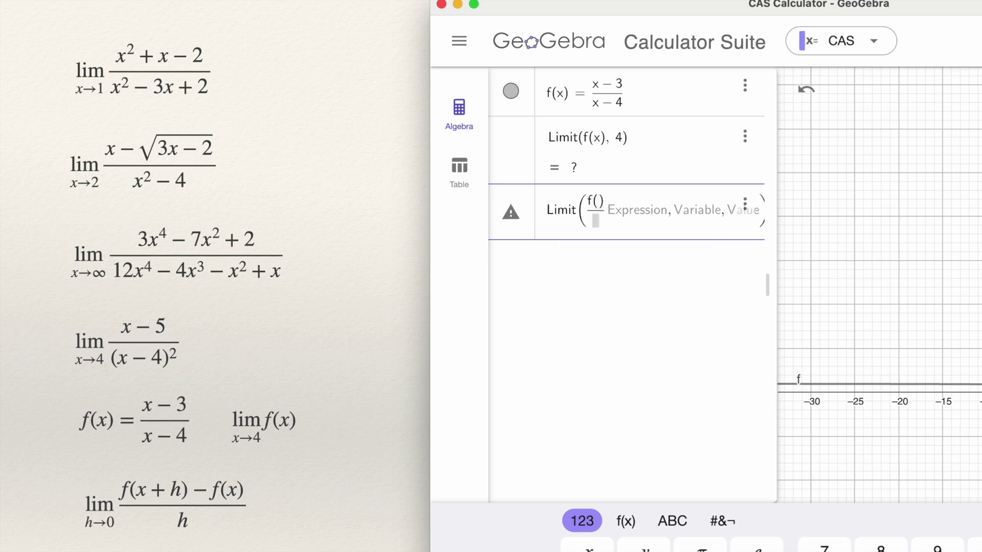
pyautogui.write('x')
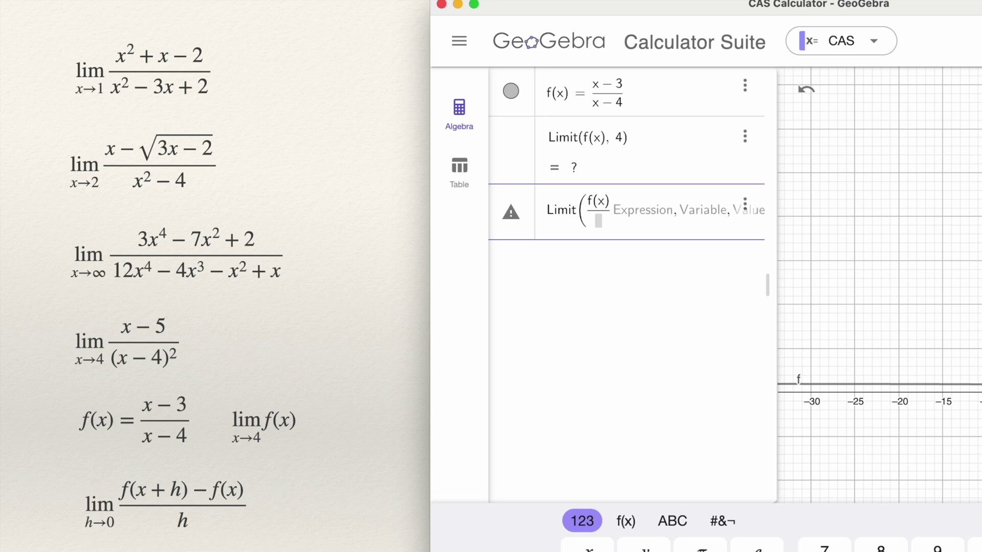
pyautogui.write('+h')
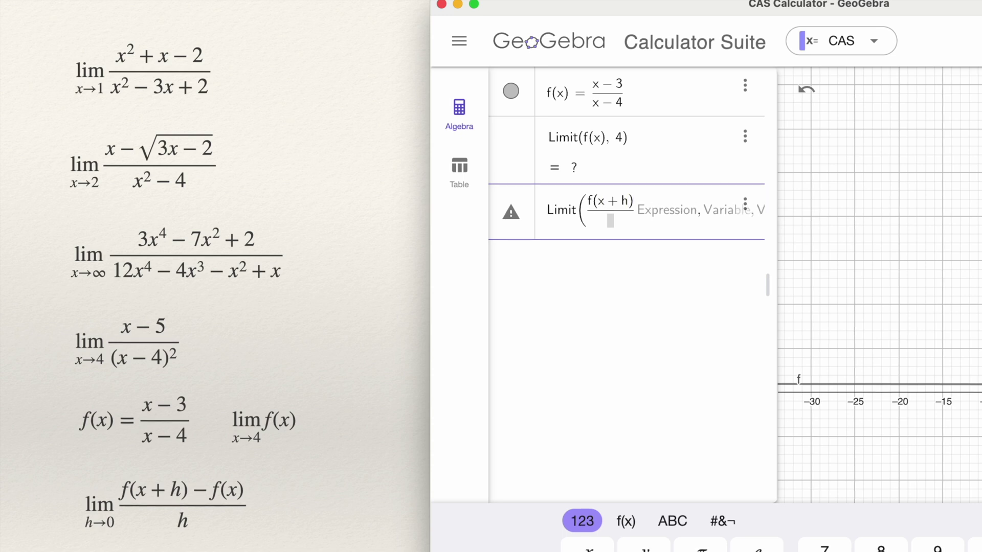
pyautogui.write('-f(x)')
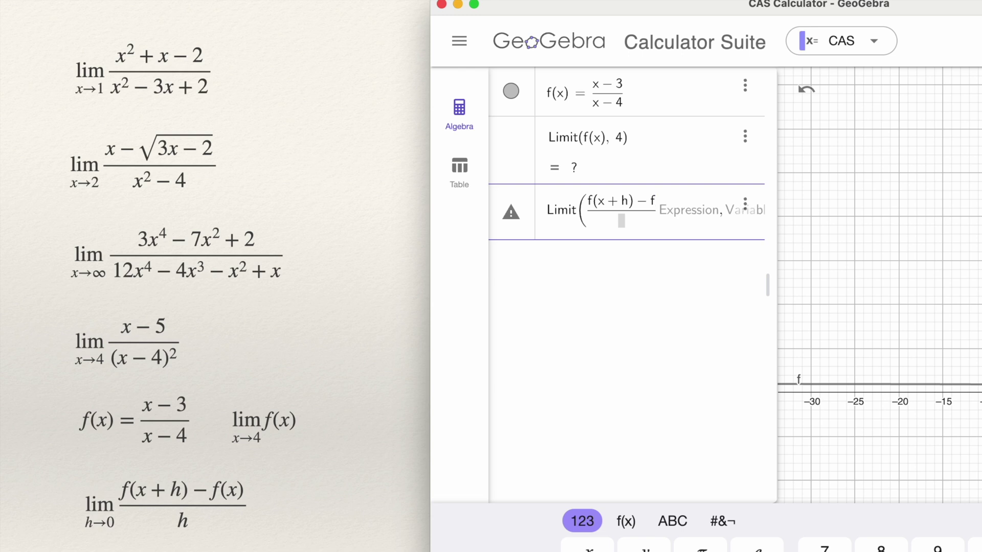
pyautogui.click(629, 222)
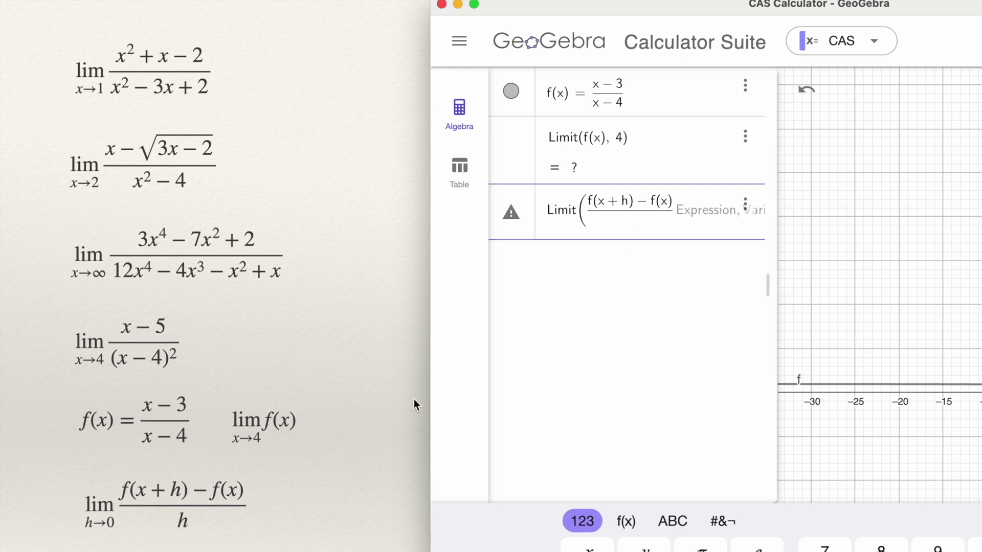
pyautogui.write('h')
# Step: Complete the difference quotient's Limit command with variable h and value 0, and evaluate it
pyautogui.click(676, 215)
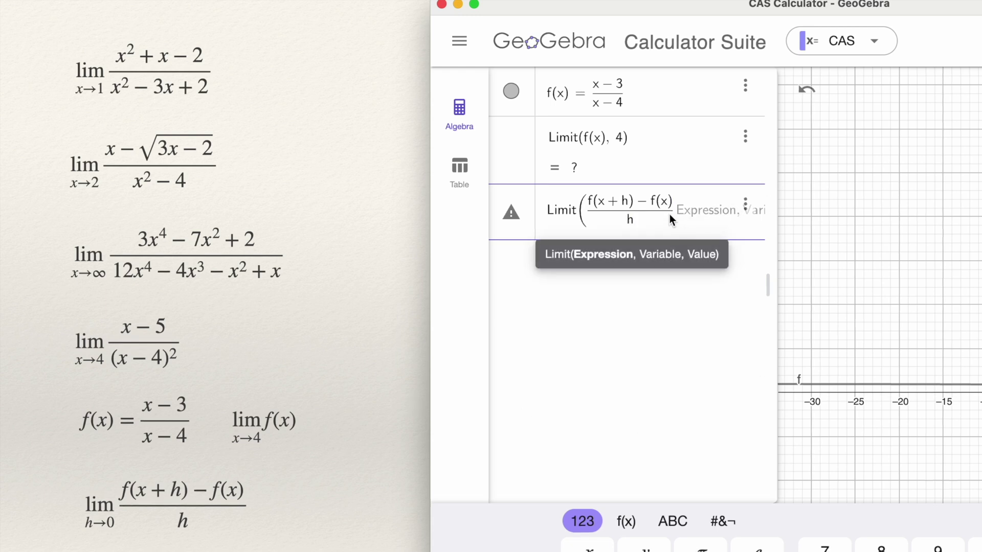
pyautogui.write(',')
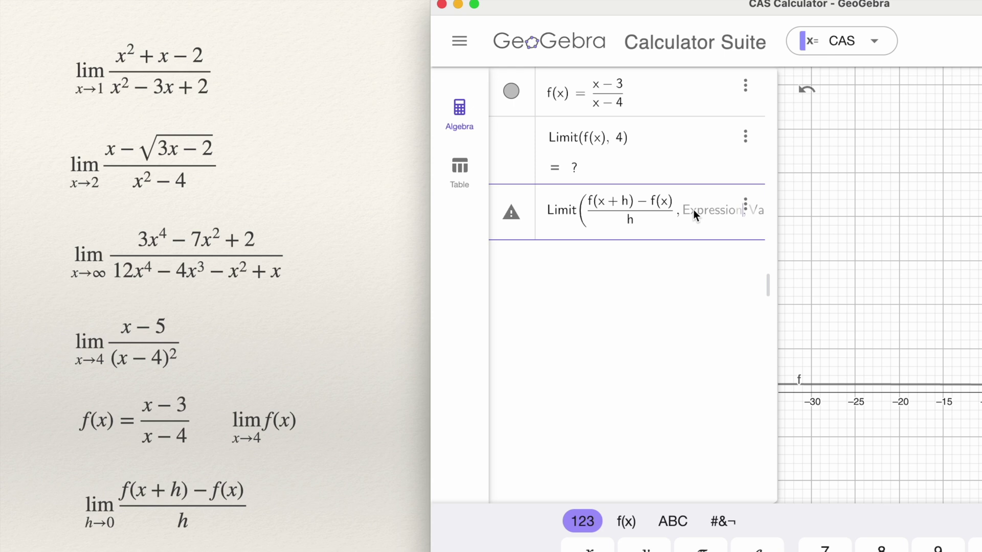
pyautogui.write('h')
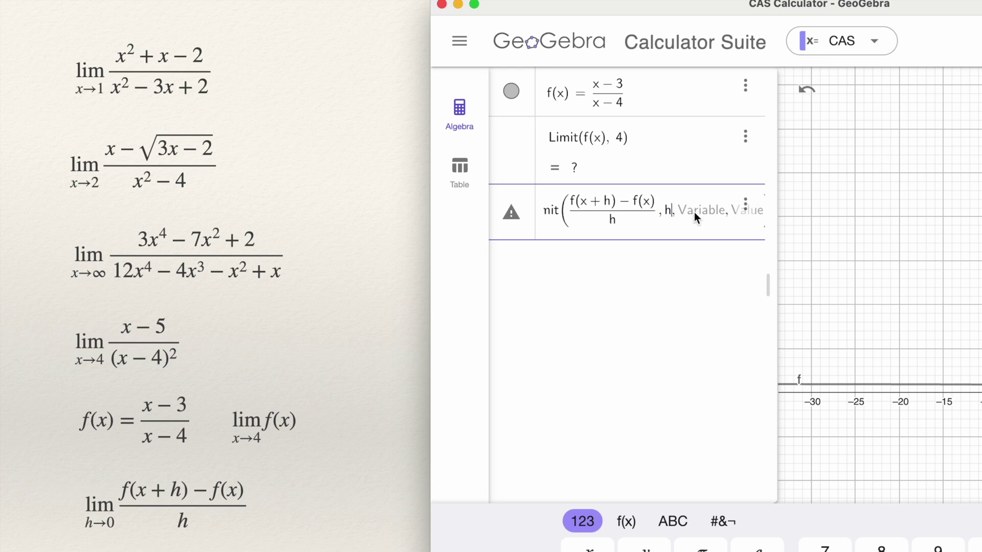
pyautogui.write(', ')
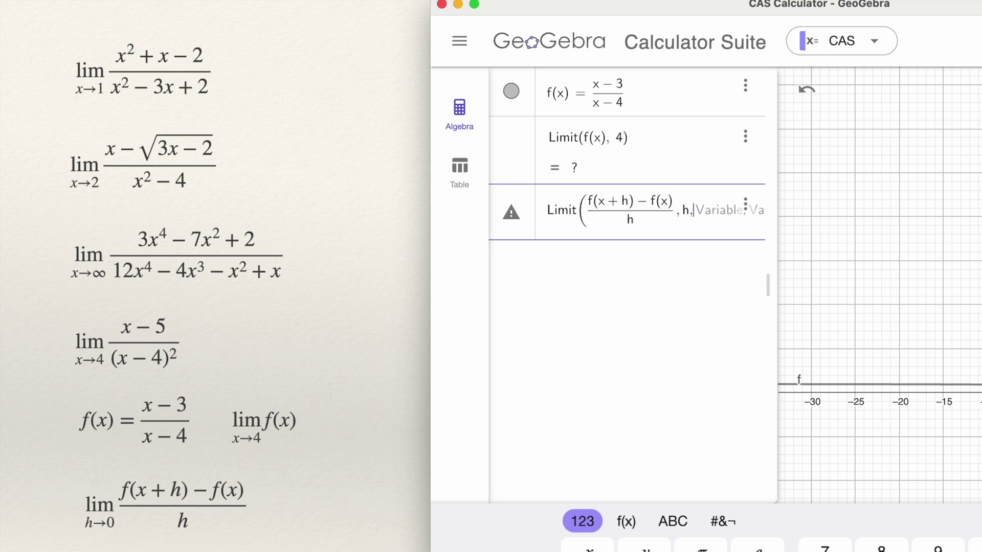
pyautogui.write('0')
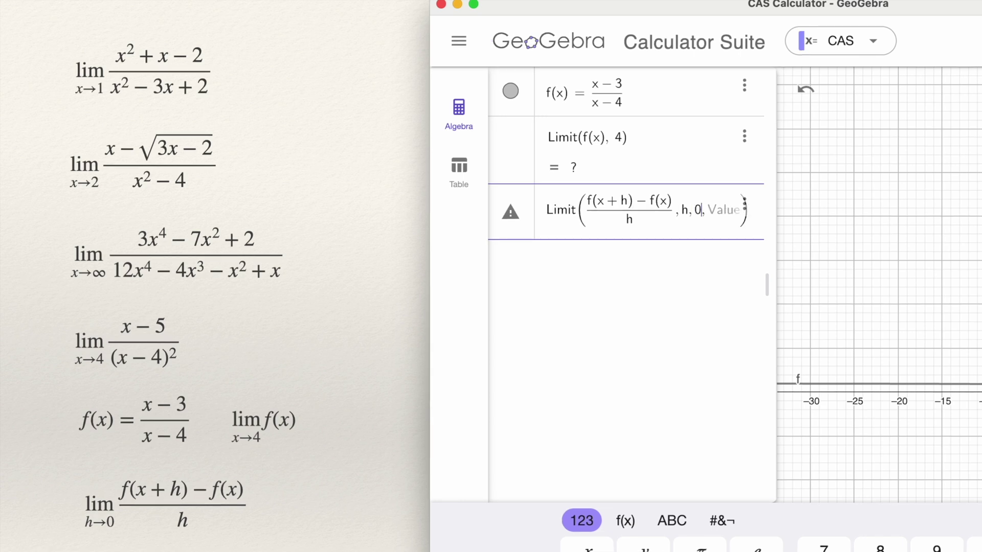
pyautogui.write(')')
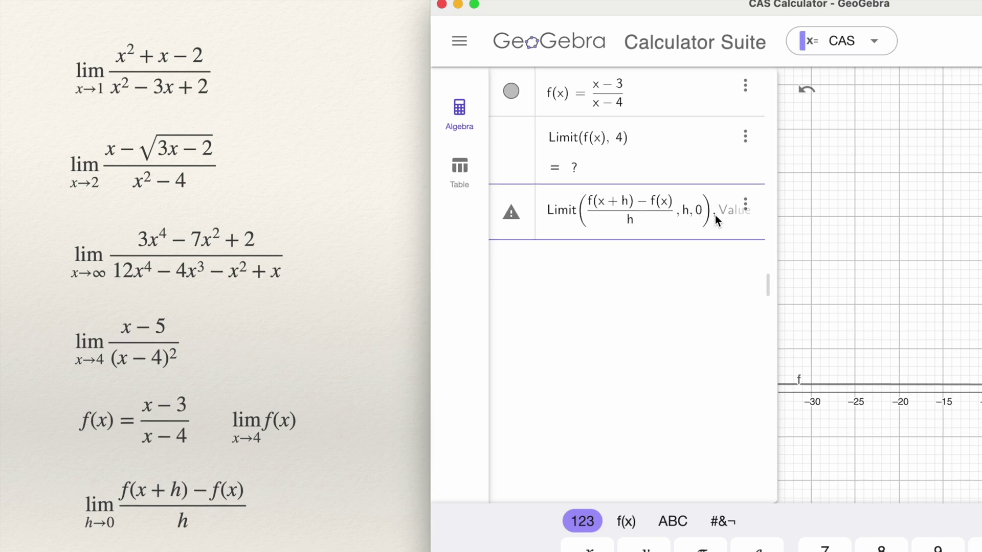
pyautogui.press('Return')
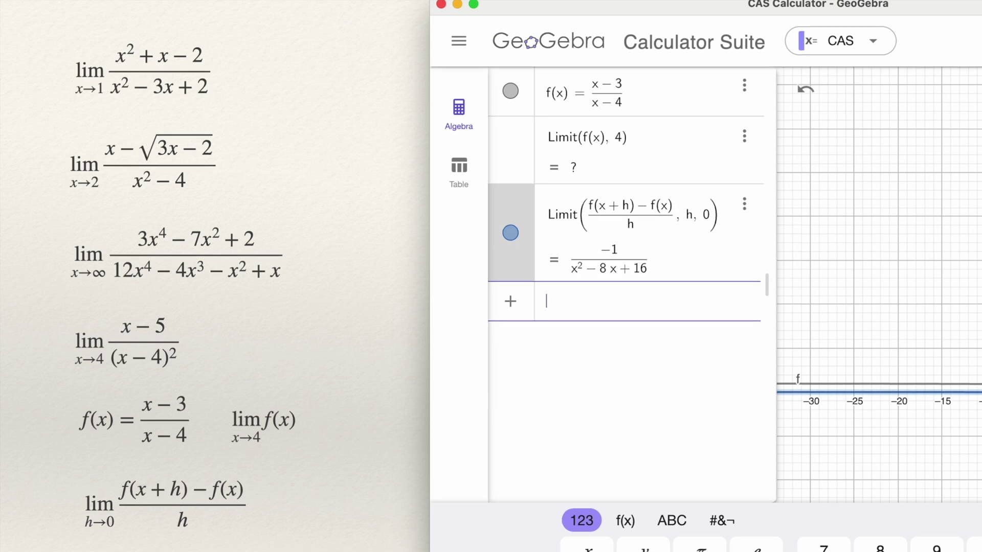